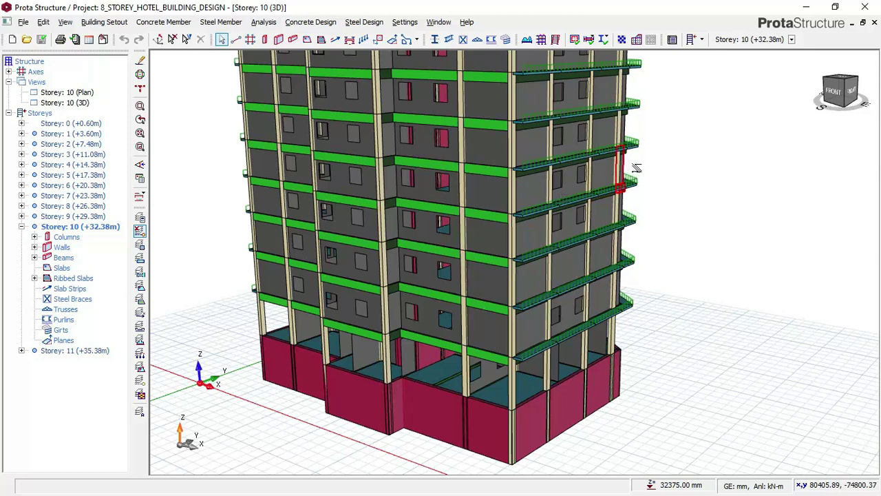
Examine the hotel building in 3D from roof to basement, including the storey 1 perimeter walls
{"action": "middle_click_drag", "start_coordinate": [660, 160], "coordinate": [640, 219]}
{"action": "middle_click_drag", "start_coordinate": [523, 80], "coordinate": [517, 106]}
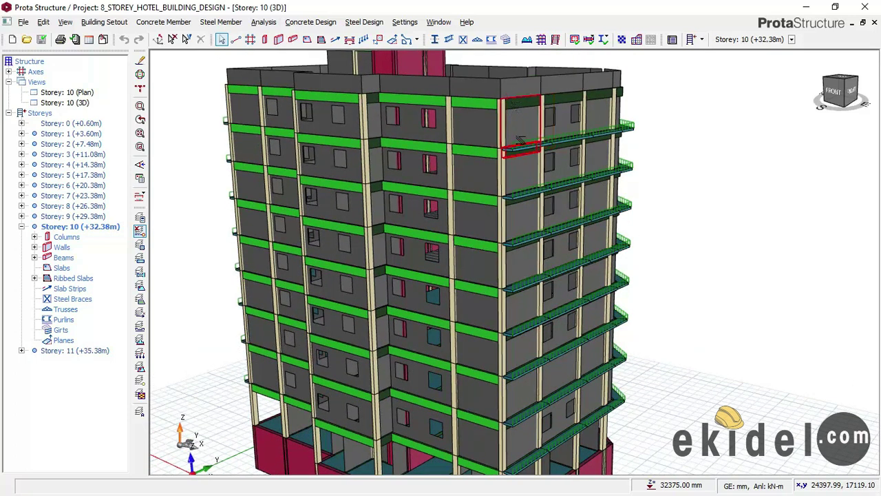
{"action": "middle_click_drag", "start_coordinate": [520, 141], "coordinate": [518, 180]}
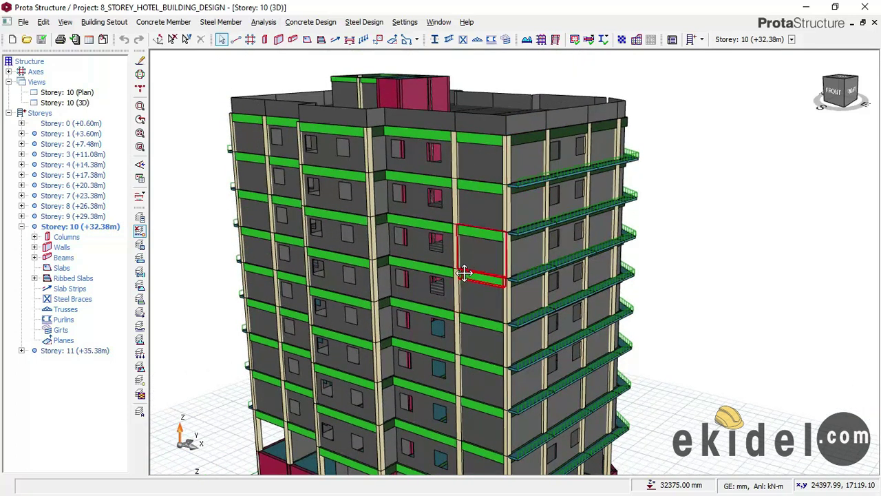
{"action": "middle_click_drag", "start_coordinate": [464, 254], "coordinate": [428, 389]}
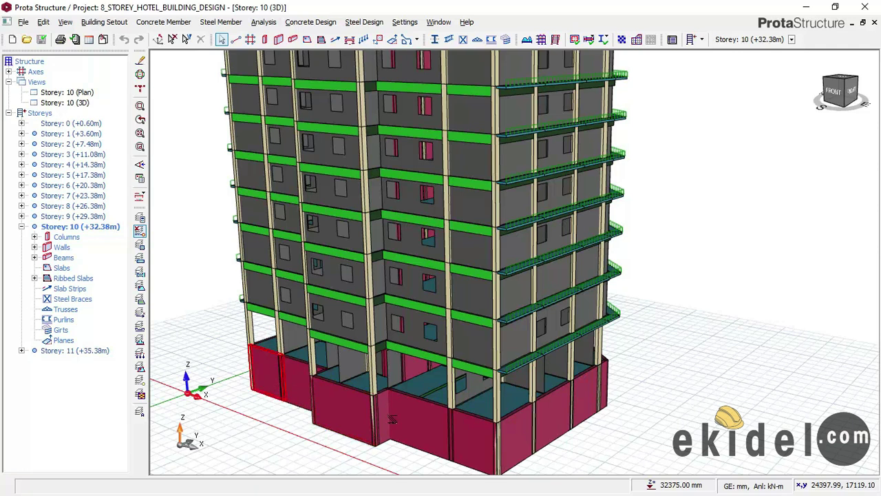
{"action": "middle_click_drag", "start_coordinate": [544, 431], "coordinate": [537, 426]}
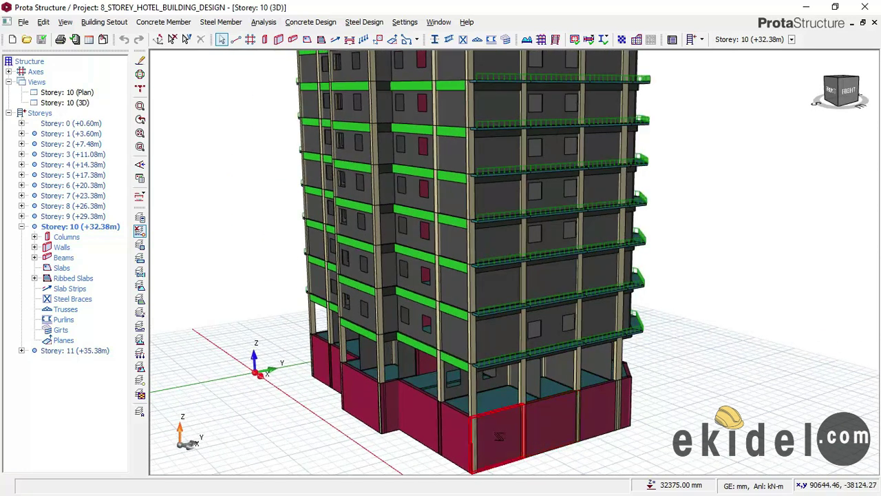
{"action": "mouse_move", "coordinate": [497, 438]}
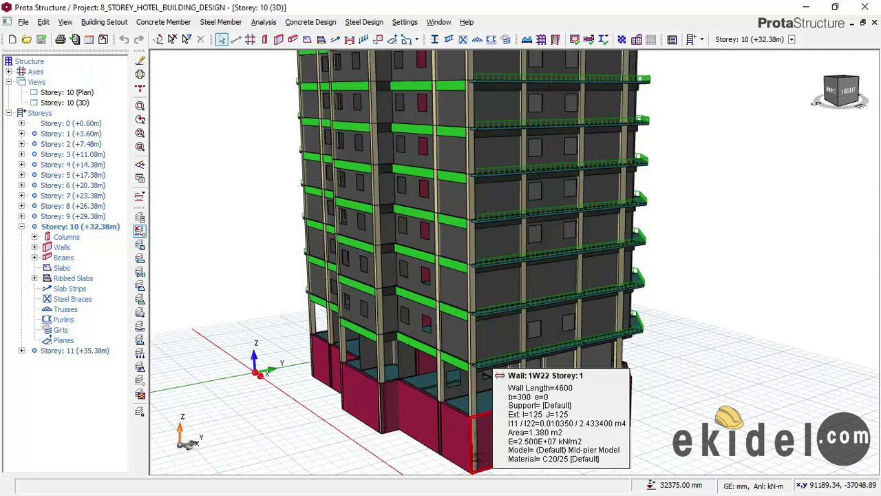
{"action": "middle_click_drag", "start_coordinate": [492, 457], "coordinate": [341, 372]}
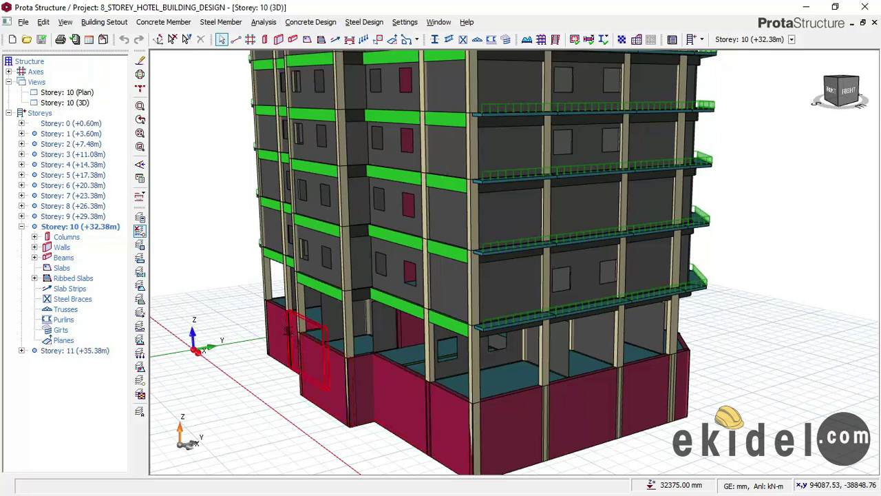
{"action": "middle_click_drag", "start_coordinate": [405, 292], "coordinate": [399, 333]}
{"action": "middle_click_drag", "start_coordinate": [422, 294], "coordinate": [416, 251]}
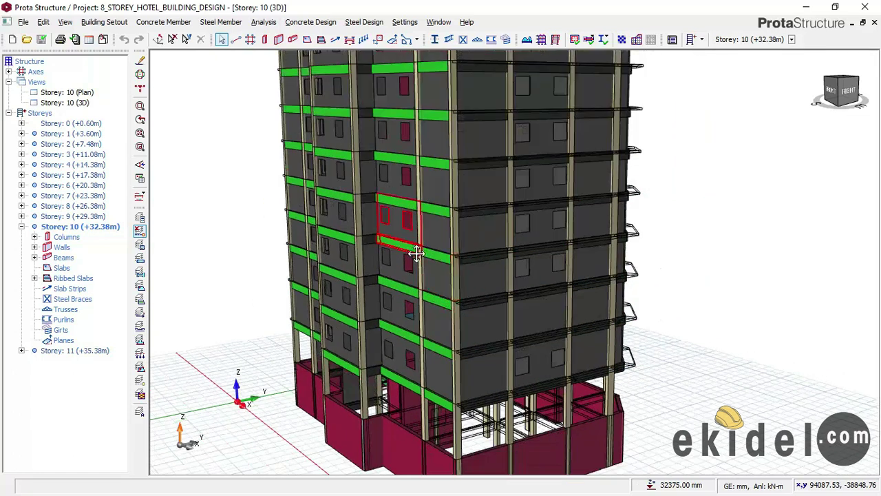
{"action": "middle_click_drag", "start_coordinate": [420, 283], "coordinate": [420, 313]}
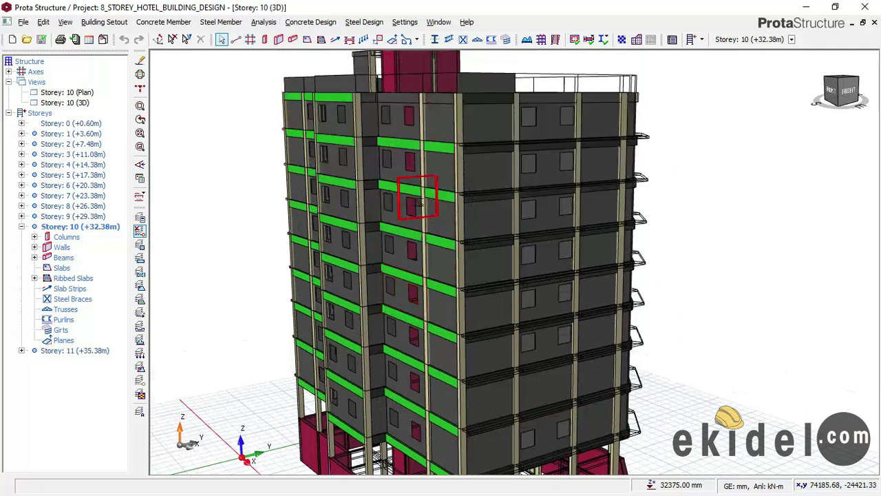
{"action": "middle_click_drag", "start_coordinate": [447, 232], "coordinate": [468, 244]}
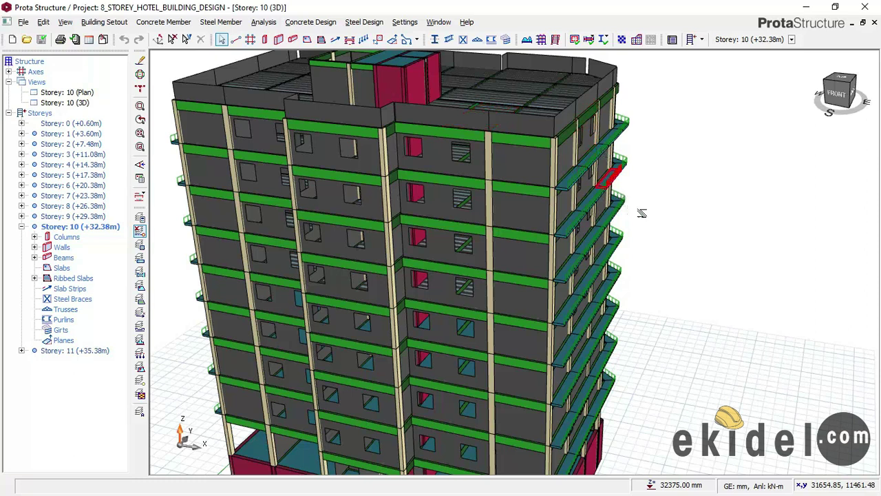
{"action": "middle_click_drag", "start_coordinate": [638, 214], "coordinate": [623, 203]}
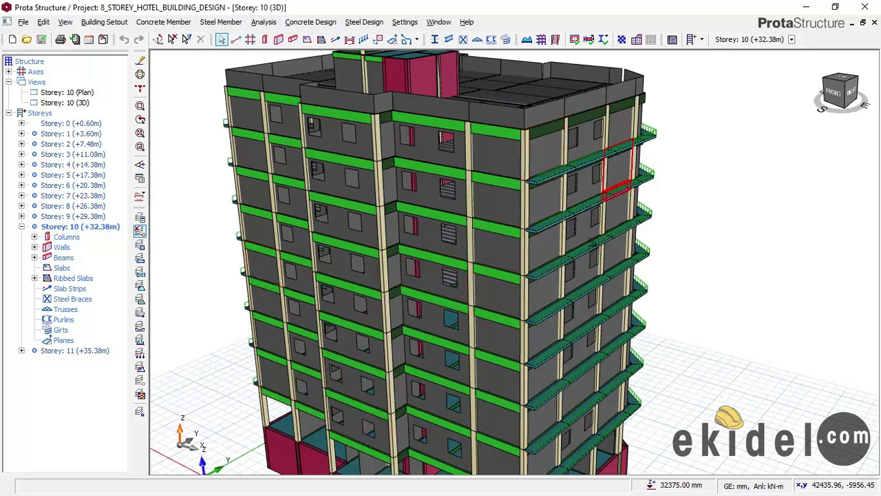
{"action": "middle_click_drag", "start_coordinate": [591, 216], "coordinate": [588, 171]}
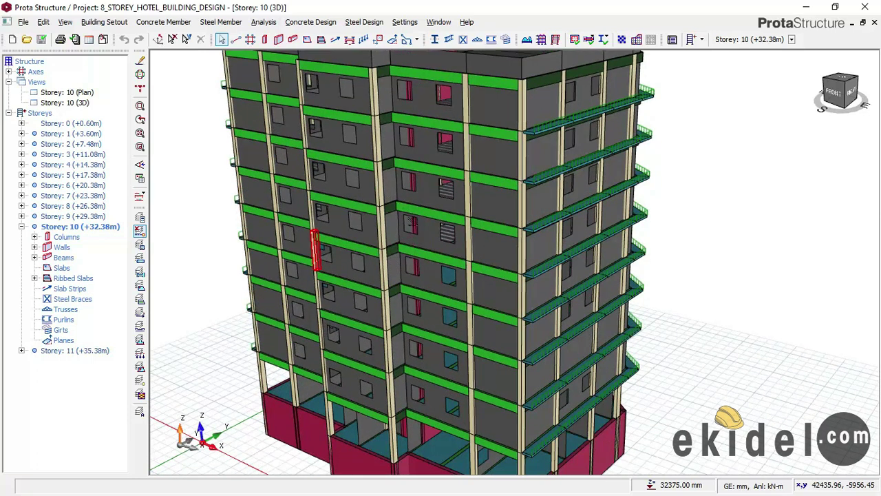
{"action": "middle_click_drag", "start_coordinate": [423, 262], "coordinate": [433, 222]}
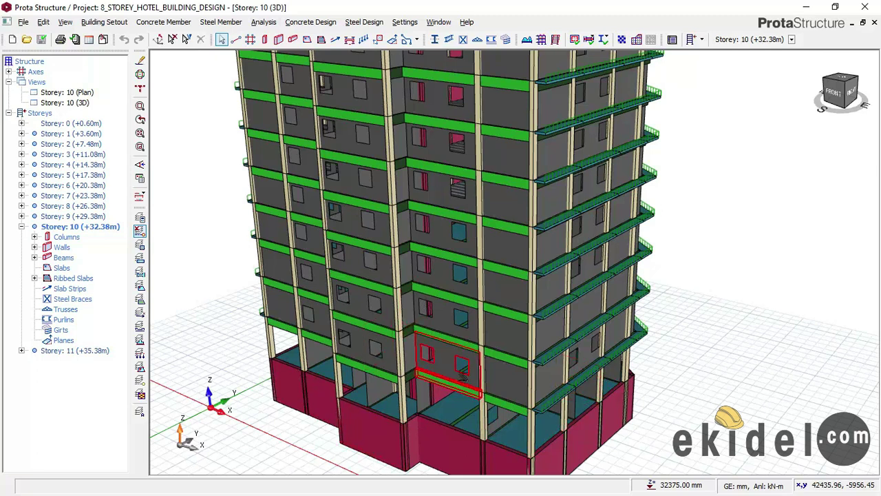
{"action": "middle_click_drag", "start_coordinate": [477, 396], "coordinate": [471, 355]}
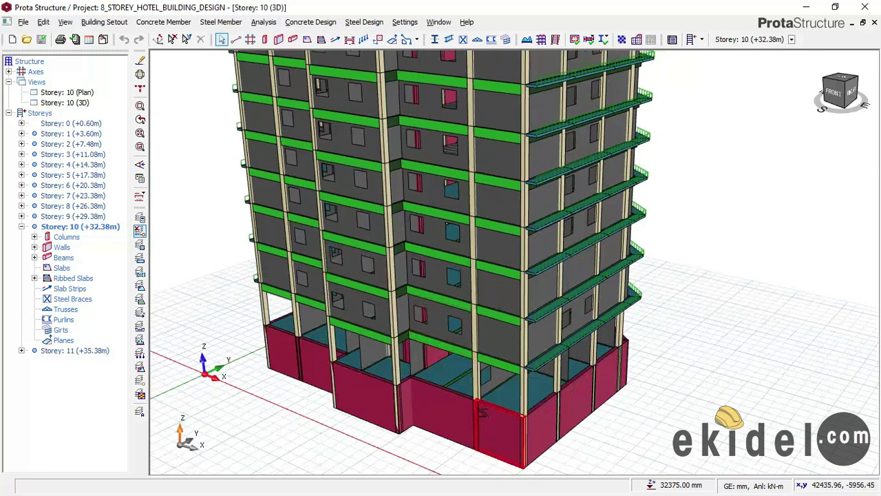
{"action": "scroll", "coordinate": [480, 403], "scroll_direction": "up", "scroll_amount": 2}
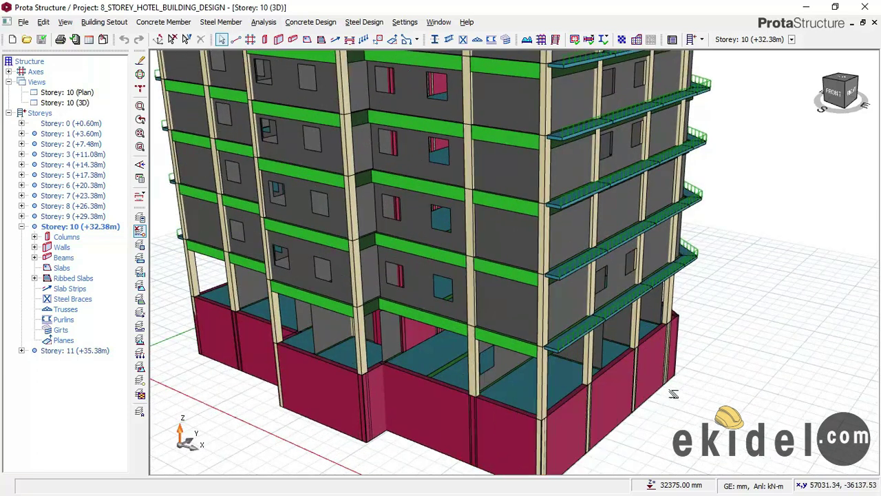
{"action": "scroll", "coordinate": [671, 396], "scroll_direction": "up", "scroll_amount": 2}
{"action": "left_click_drag", "start_coordinate": [701, 360], "coordinate": [654, 348]}
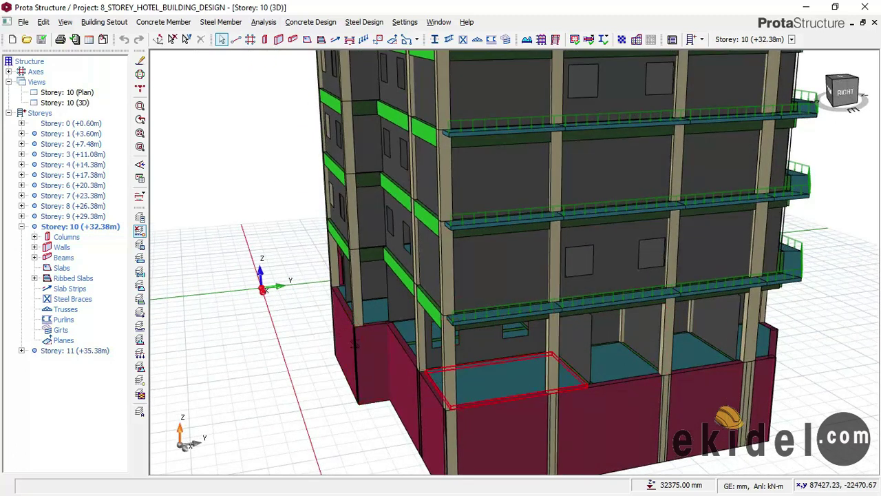
Make Storey 1 the current storey and switch its view from 3D to plan
{"action": "double_click", "coordinate": [77, 135]}
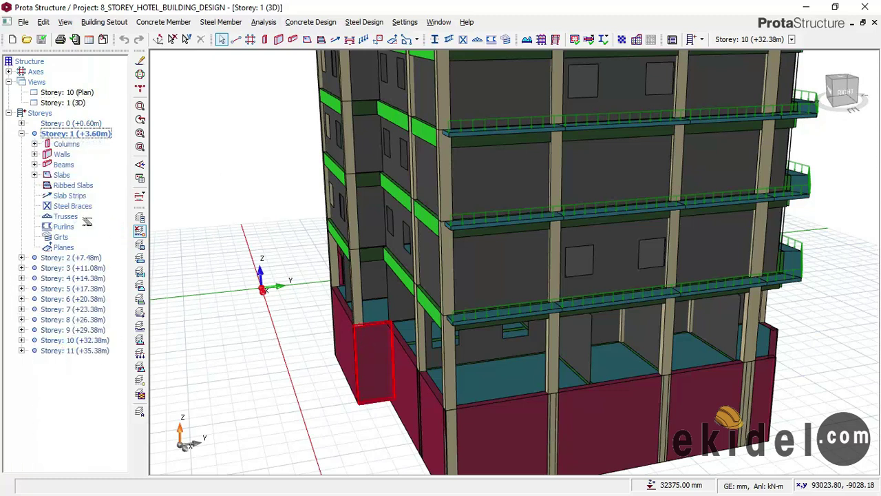
{"action": "left_click", "coordinate": [75, 101]}
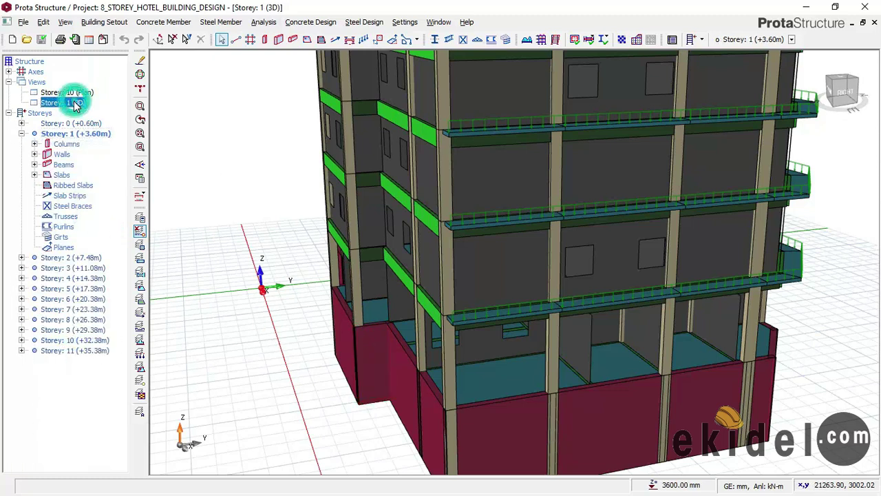
{"action": "right_click", "coordinate": [78, 103]}
{"action": "left_click", "coordinate": [100, 109]}
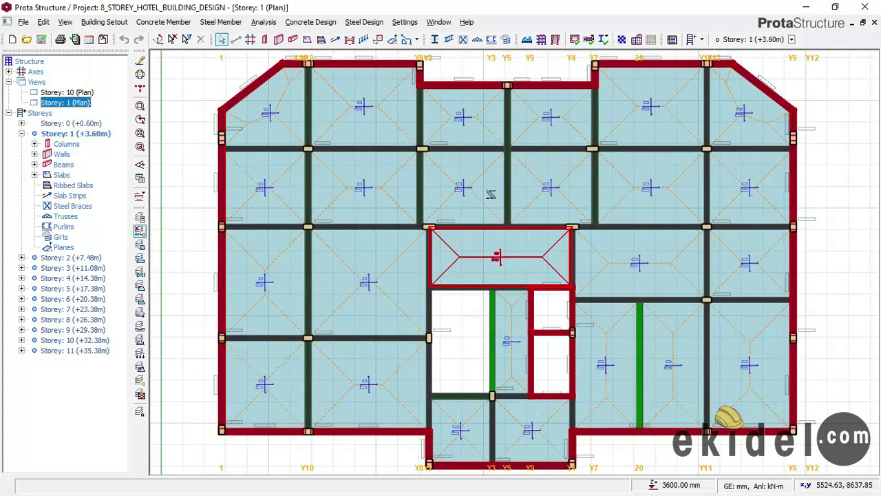
{"action": "left_click", "coordinate": [140, 231]}
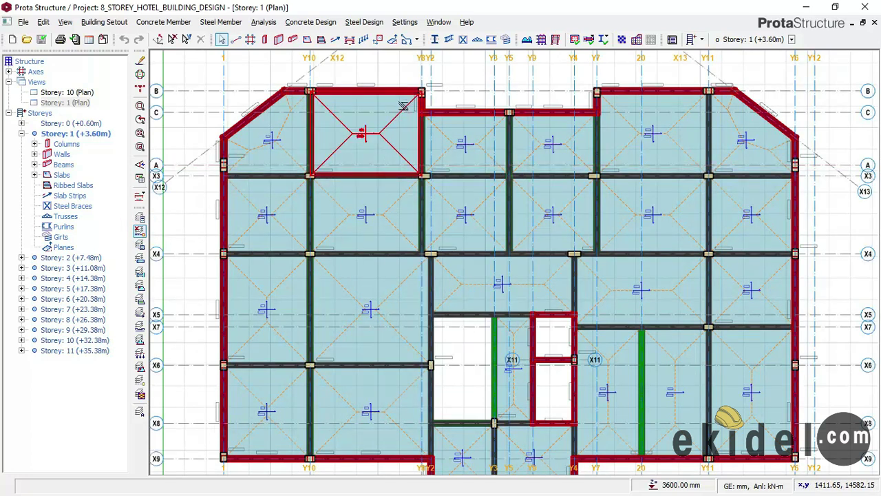
{"action": "middle_click_drag", "start_coordinate": [404, 106], "coordinate": [422, 123]}
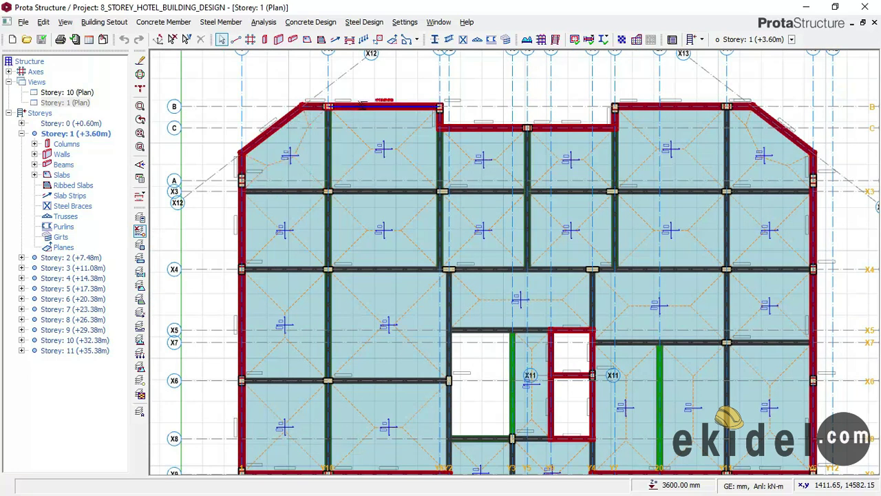
{"action": "left_click", "coordinate": [313, 106]}
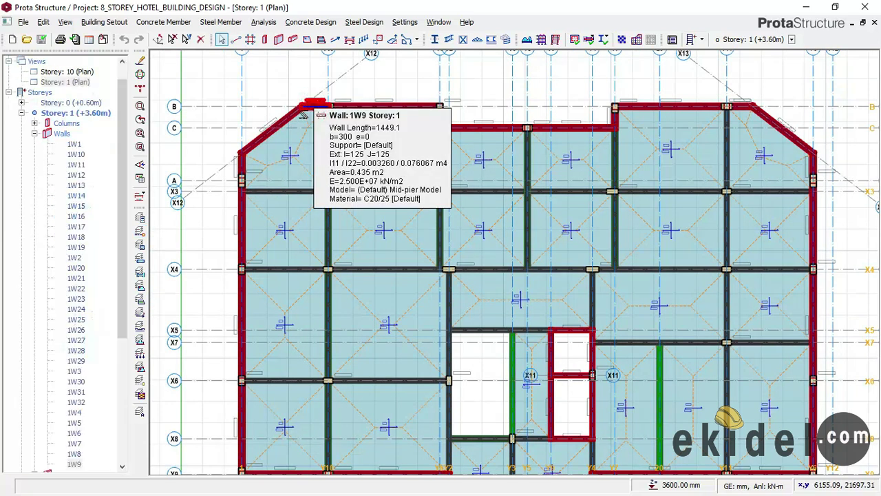
{"action": "left_click", "coordinate": [242, 161]}
{"action": "scroll", "coordinate": [297, 113], "scroll_direction": "up", "scroll_amount": 1}
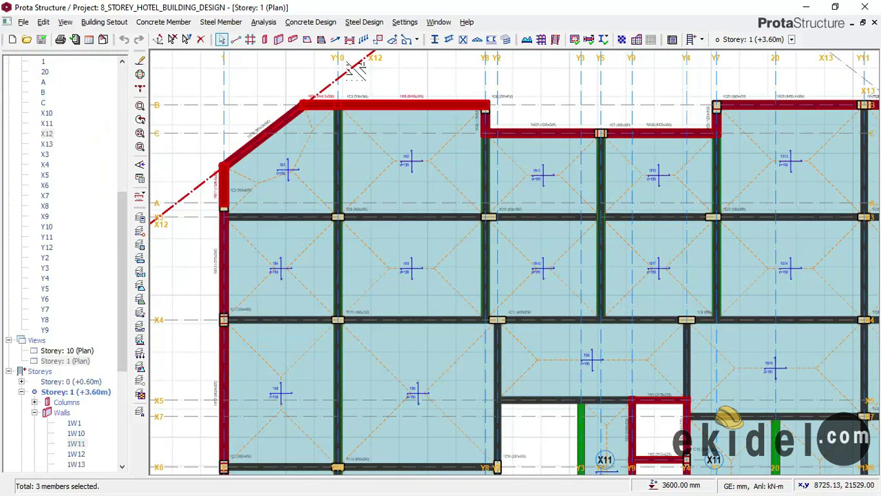
{"action": "left_click", "coordinate": [510, 133]}
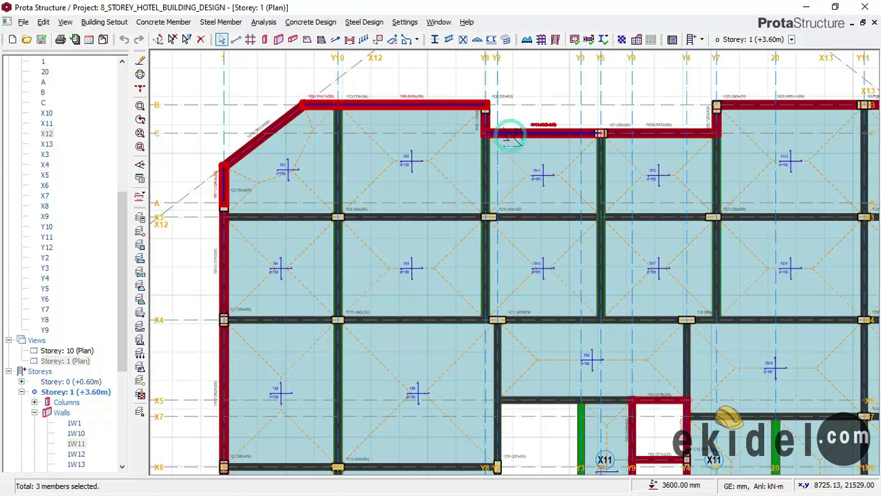
{"action": "left_click", "coordinate": [618, 135]}
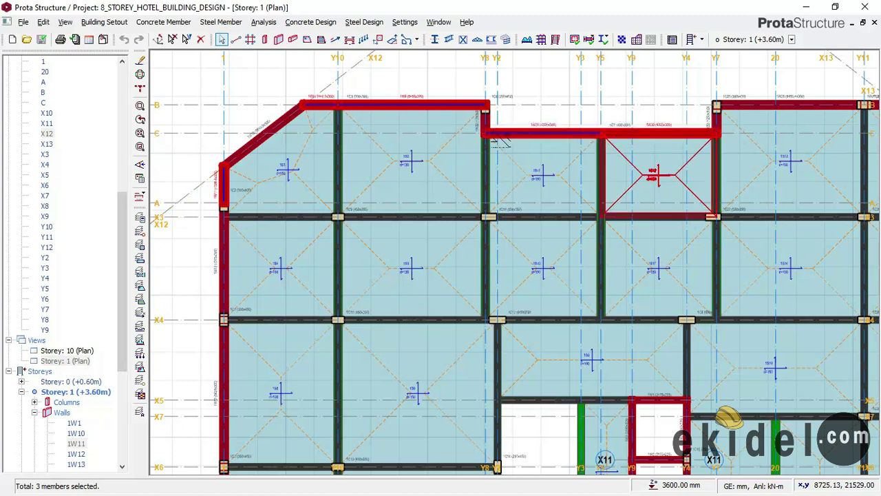
Select all Storey 1 walls, exclude the walls around the lift core openings, and delete the remaining perimeter walls
{"action": "scroll", "coordinate": [75, 362], "scroll_direction": "down", "scroll_amount": 9}
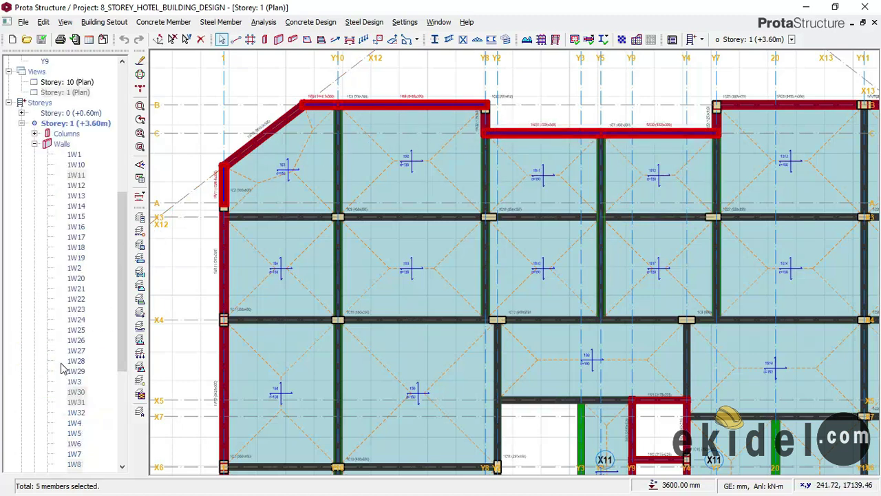
{"action": "left_click", "coordinate": [76, 155]}
{"action": "left_click_drag", "start_coordinate": [127, 201], "coordinate": [122, 291]}
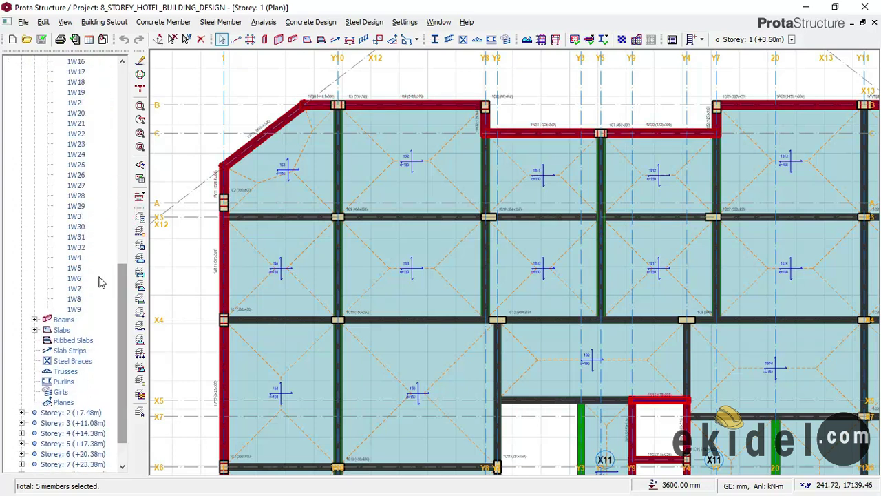
{"action": "left_click", "coordinate": [75, 309], "text": "shift"}
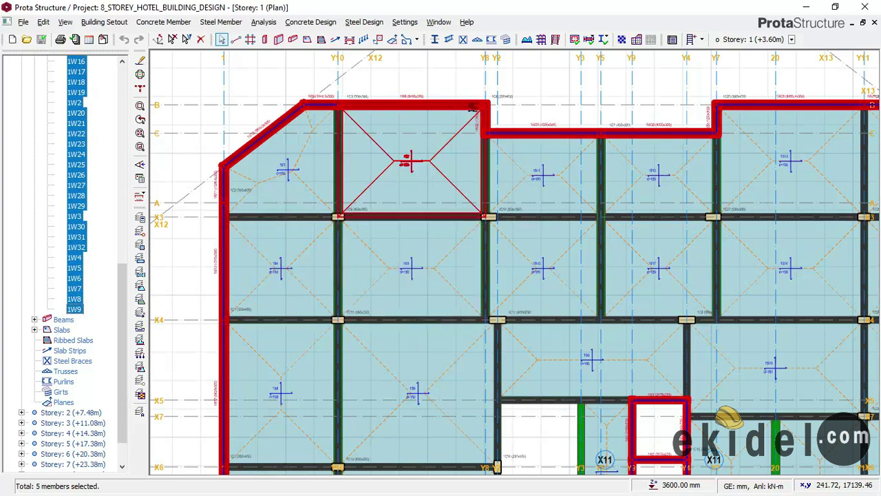
{"action": "scroll", "coordinate": [441, 124], "scroll_direction": "down", "scroll_amount": 2}
{"action": "scroll", "coordinate": [563, 365], "scroll_direction": "up", "scroll_amount": 2}
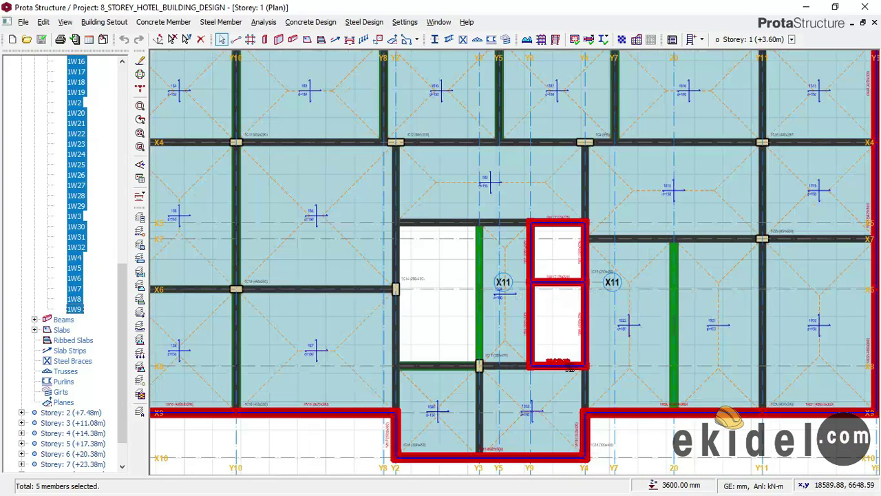
{"action": "right_click", "coordinate": [556, 366]}
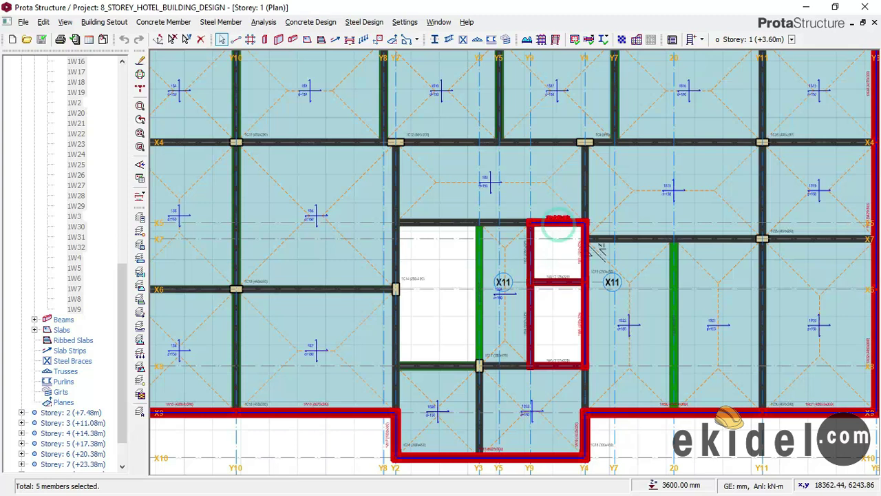
{"action": "left_click", "coordinate": [584, 259]}
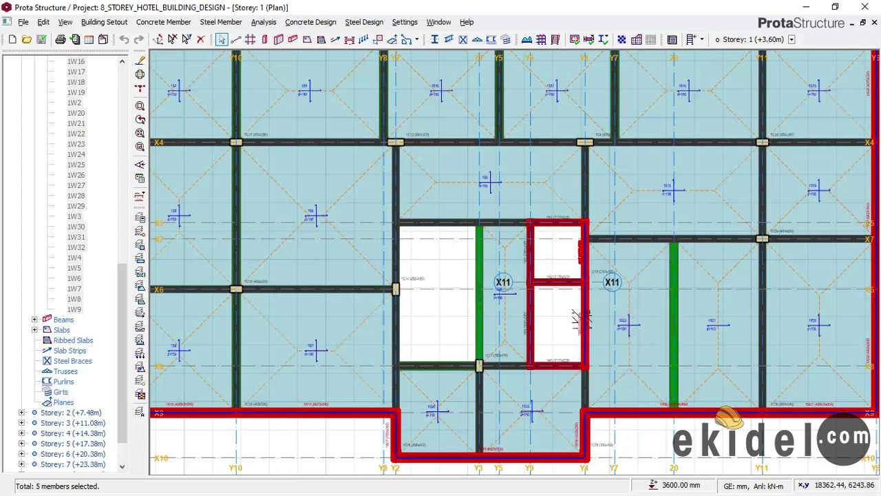
{"action": "left_click", "coordinate": [579, 317]}
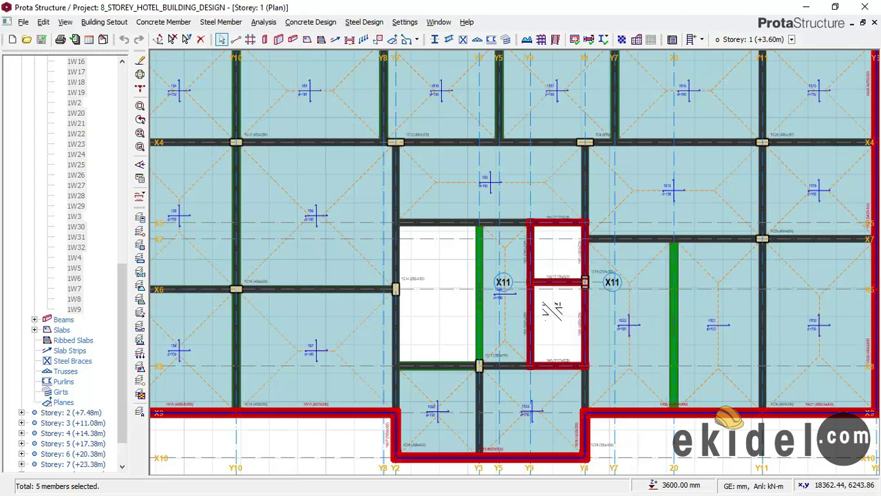
{"action": "scroll", "coordinate": [413, 334], "scroll_direction": "down", "scroll_amount": 3}
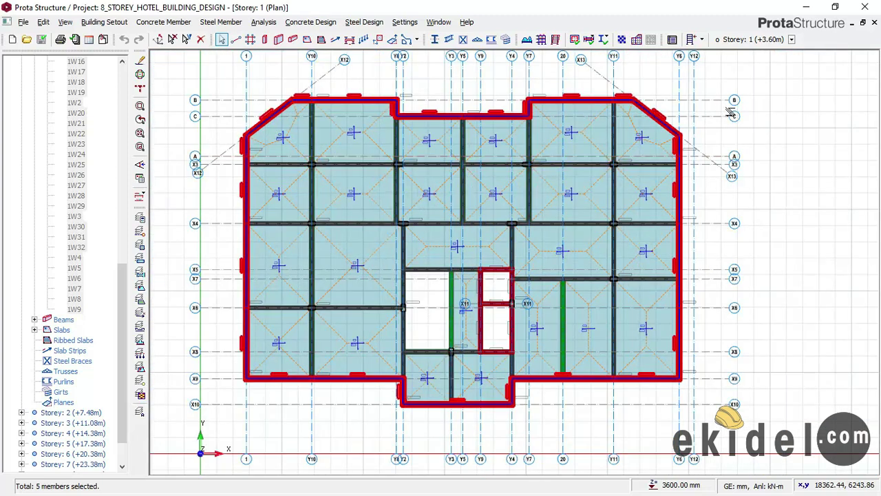
{"action": "right_click", "coordinate": [783, 122]}
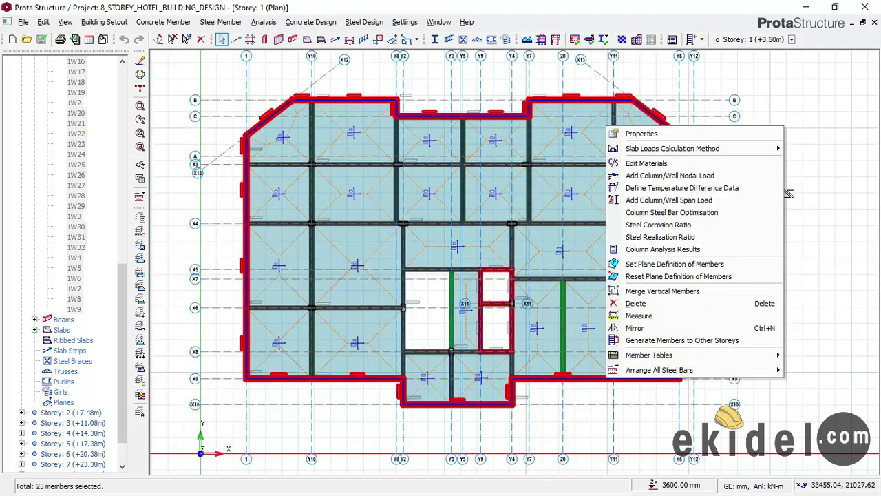
{"action": "left_click", "coordinate": [658, 306]}
{"action": "left_click", "coordinate": [475, 121]}
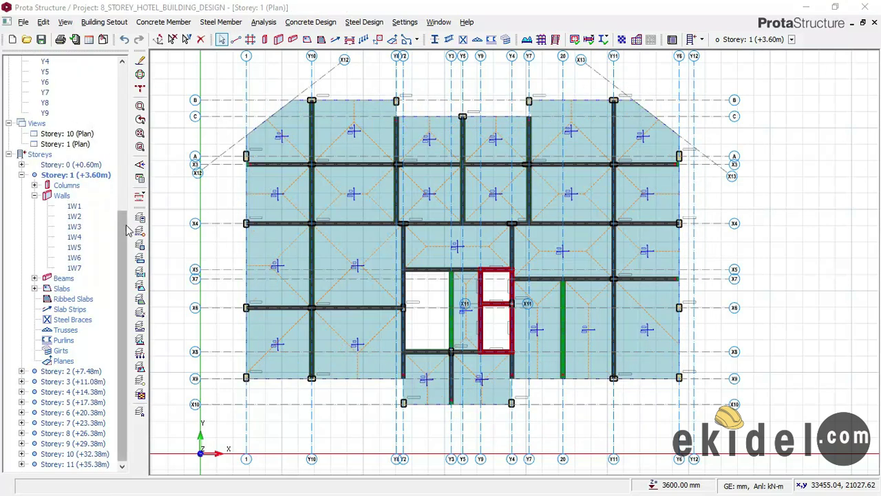
{"action": "scroll", "coordinate": [127, 220], "scroll_direction": "up", "scroll_amount": 2}
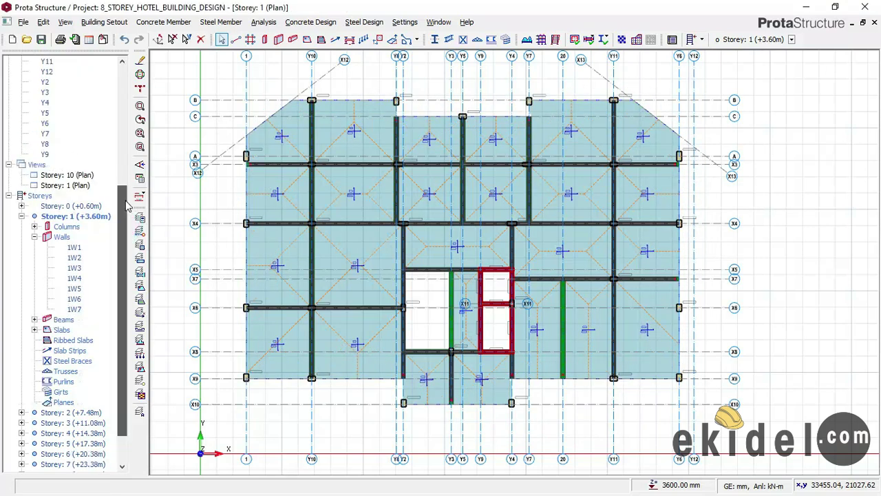
Check the Storey 10 plan, return to Storey 1 and examine its open perimeter in 3D
{"action": "double_click", "coordinate": [69, 175]}
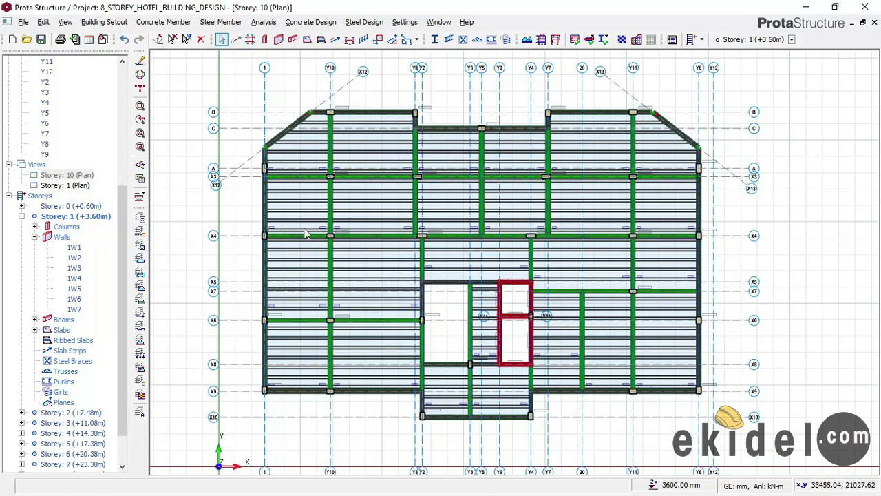
{"action": "double_click", "coordinate": [78, 218]}
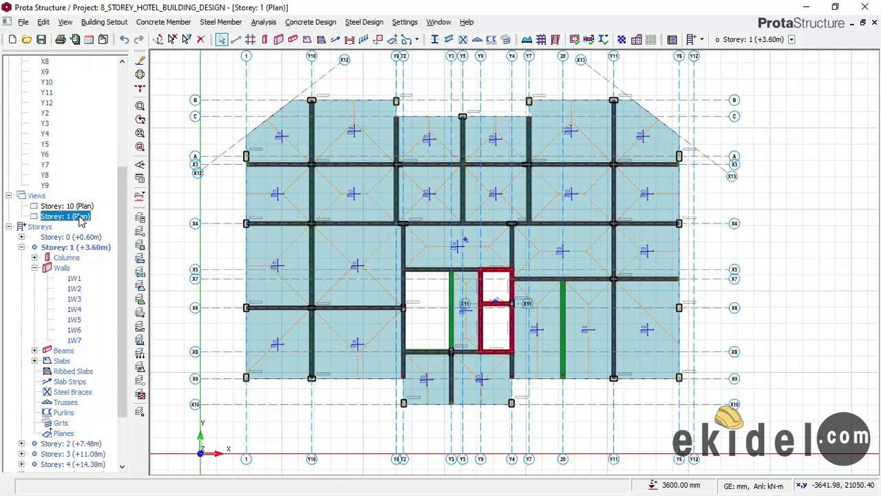
{"action": "right_click", "coordinate": [82, 218]}
{"action": "left_click", "coordinate": [111, 236]}
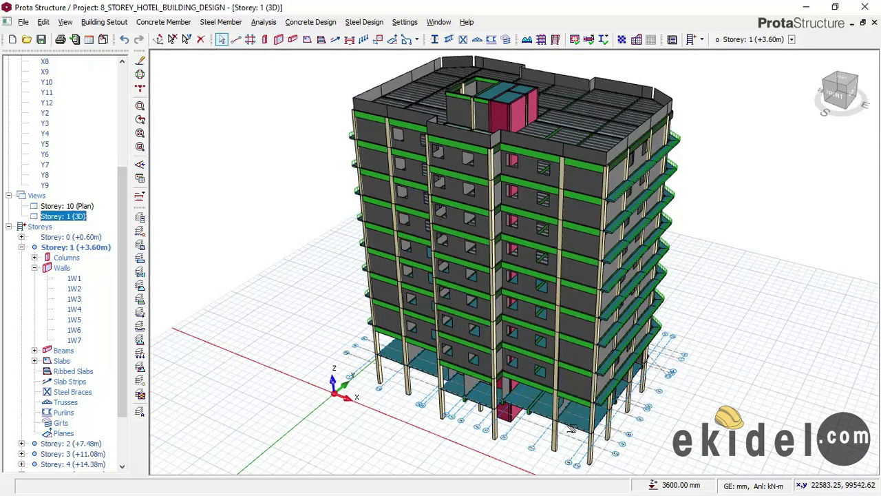
{"action": "left_click", "coordinate": [598, 438]}
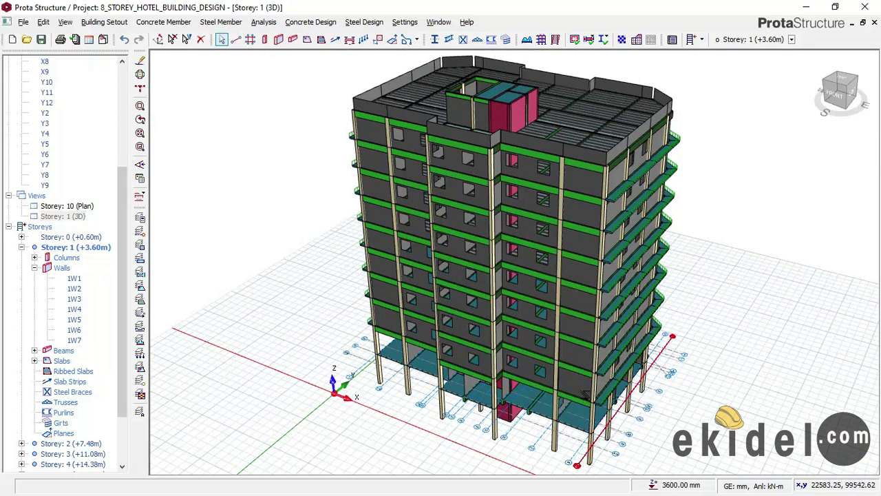
{"action": "middle_click_drag", "start_coordinate": [579, 419], "coordinate": [566, 389]}
{"action": "key", "text": "Escape"}
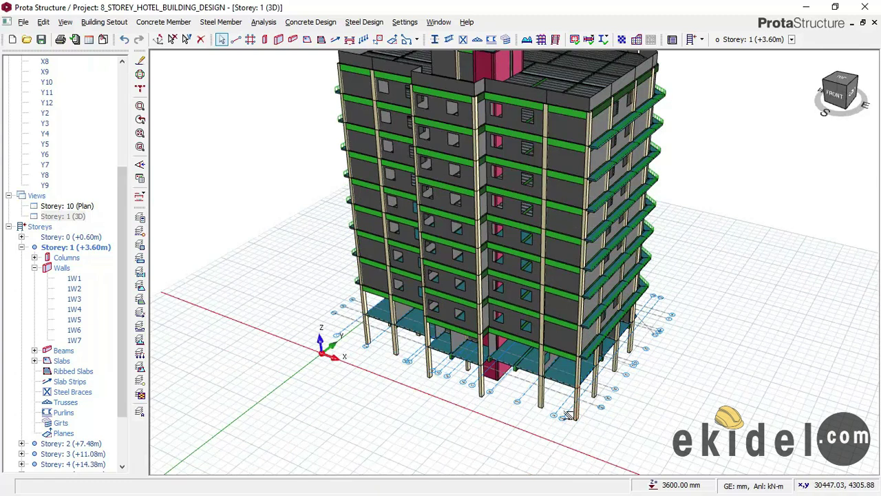
{"action": "scroll", "coordinate": [615, 389], "scroll_direction": "up", "scroll_amount": 3}
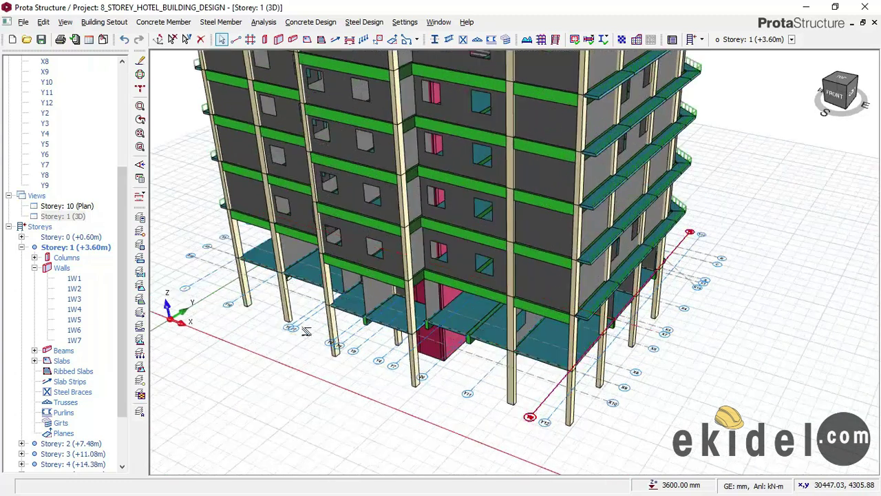
Switch the Storey 1 view from 3D back to plan
{"action": "left_click", "coordinate": [61, 216]}
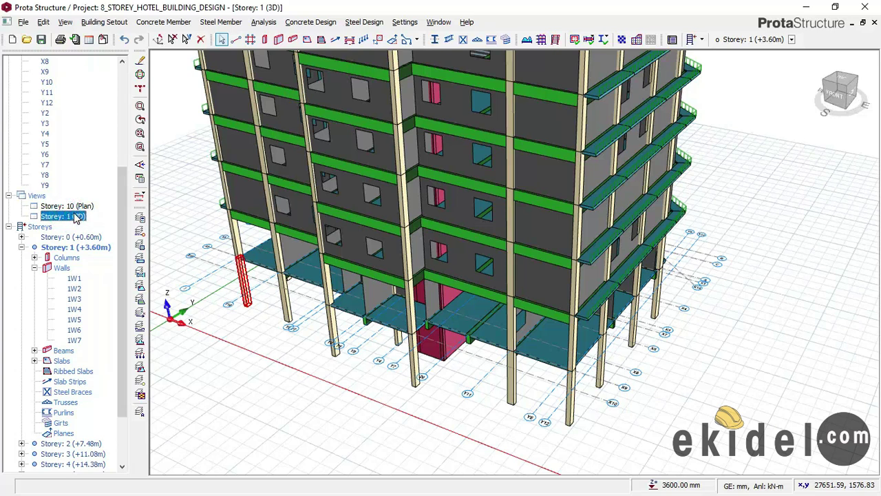
{"action": "right_click", "coordinate": [76, 217]}
{"action": "key", "text": "F9"}
{"action": "scroll", "coordinate": [434, 106], "scroll_direction": "up", "scroll_amount": 2}
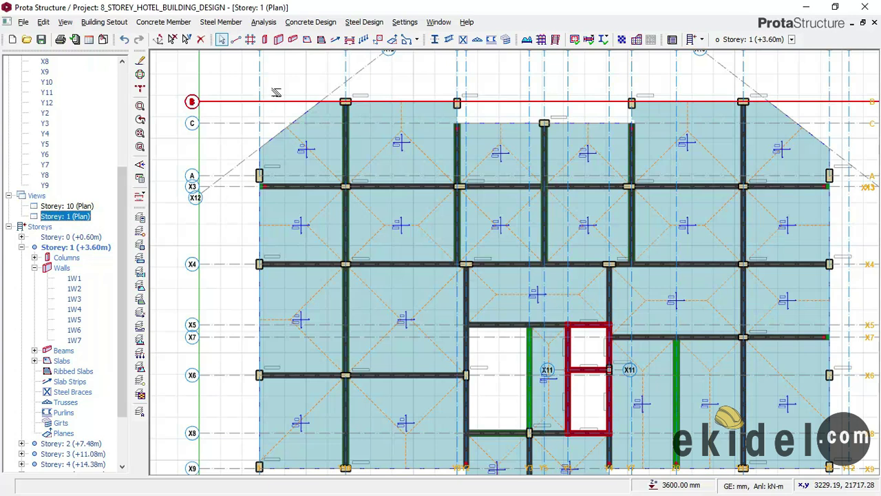
{"action": "left_click", "coordinate": [293, 40]}
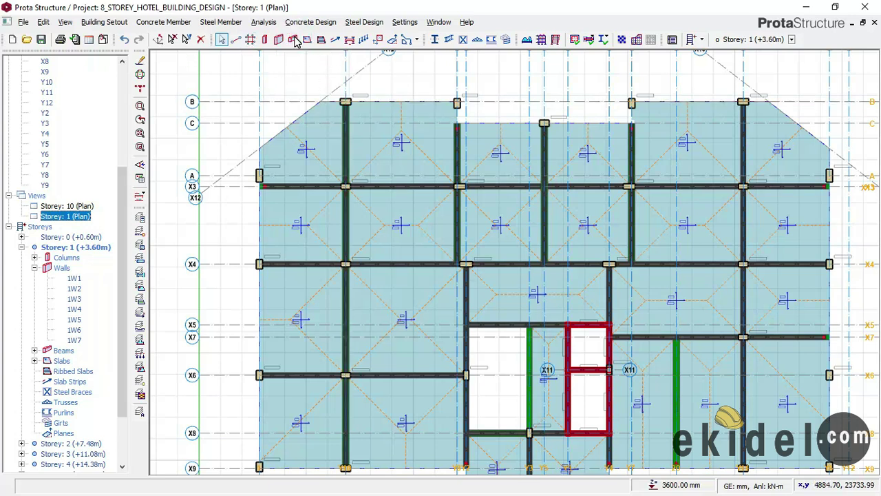
{"action": "left_click", "coordinate": [293, 40]}
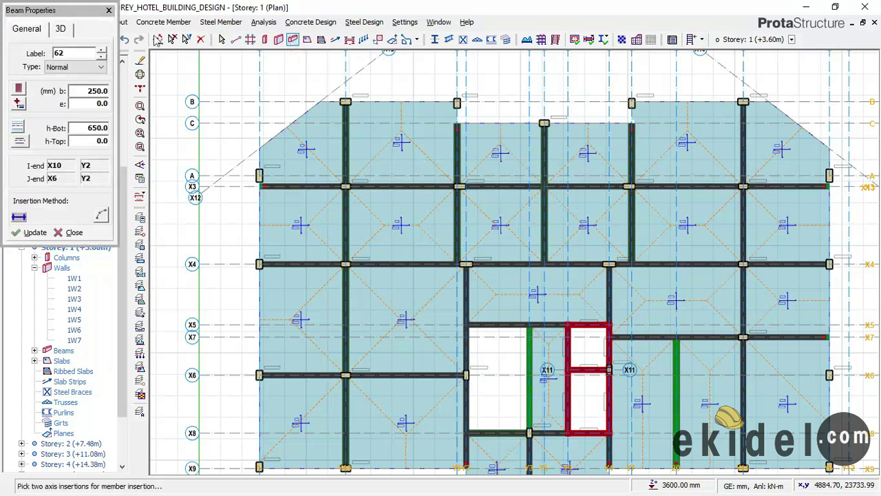
{"action": "left_click", "coordinate": [108, 12]}
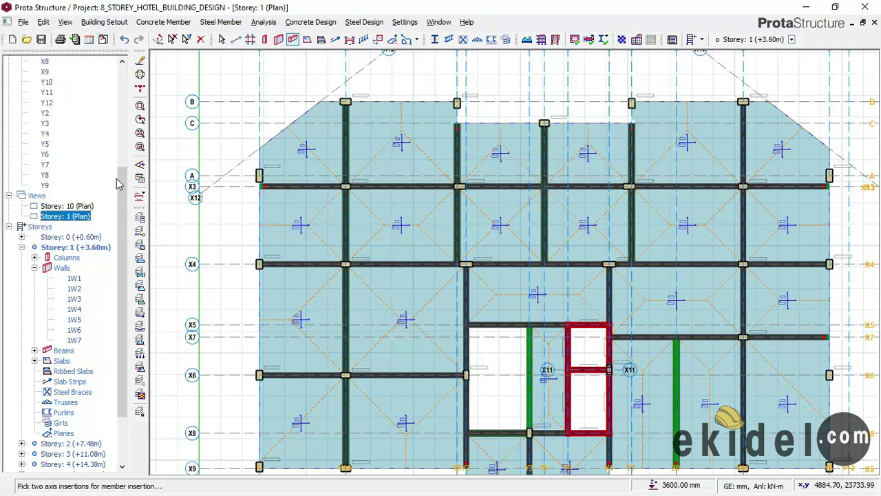
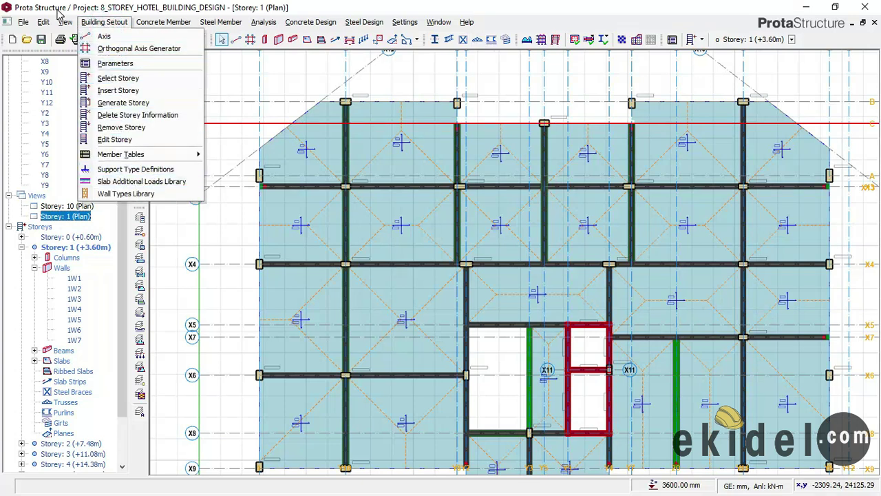
Review the storey heights, levels and foundation depth in the Edit Storey settings without changing them
{"action": "left_click", "coordinate": [126, 142]}
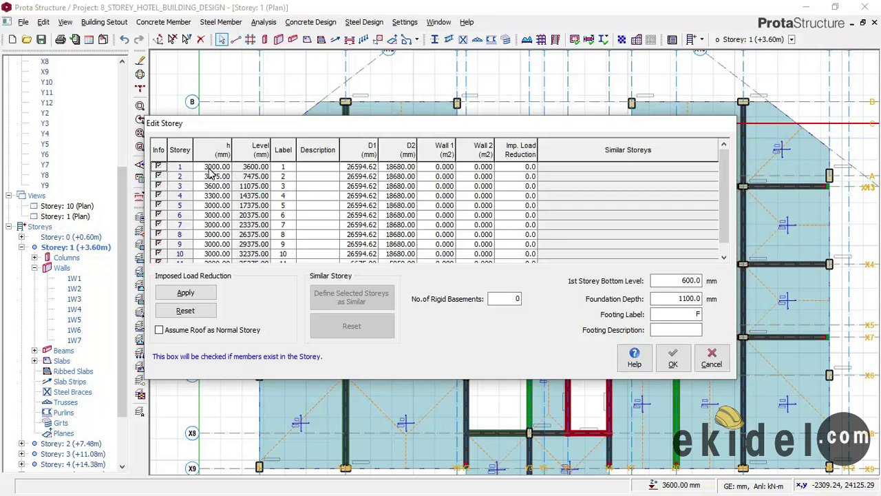
{"action": "left_click", "coordinate": [216, 168]}
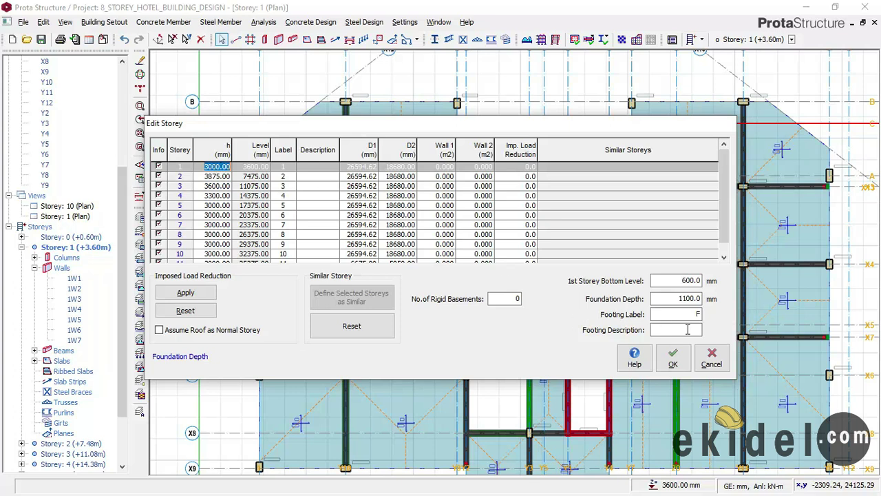
{"action": "left_click", "coordinate": [712, 358]}
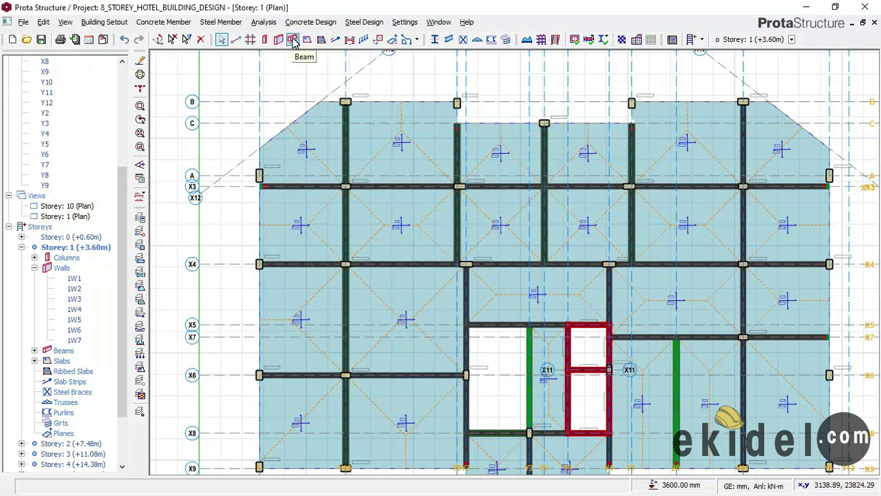
Start the Wall command and set the wall width b to 300 mm
{"action": "left_click", "coordinate": [279, 40]}
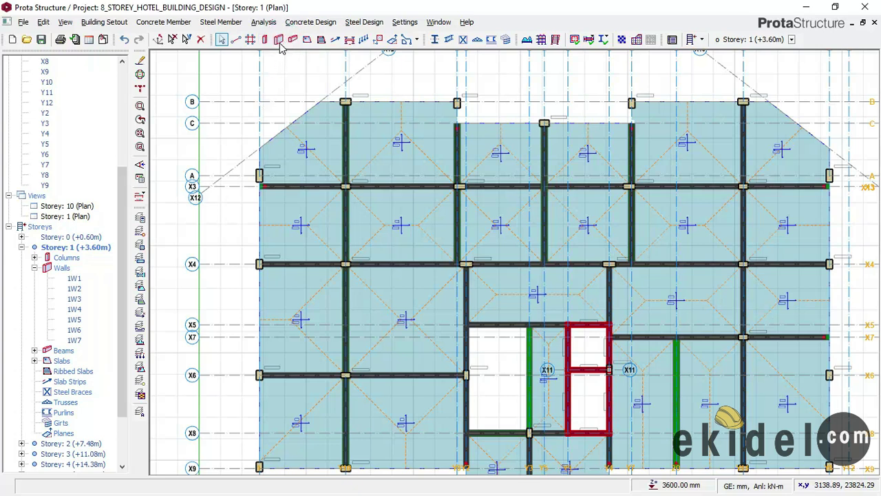
{"action": "left_click", "coordinate": [280, 40]}
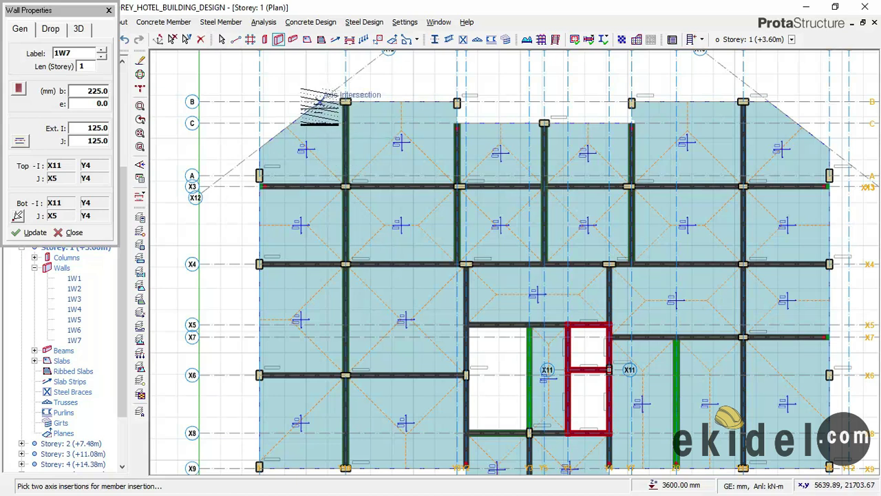
{"action": "double_click", "coordinate": [98, 91]}
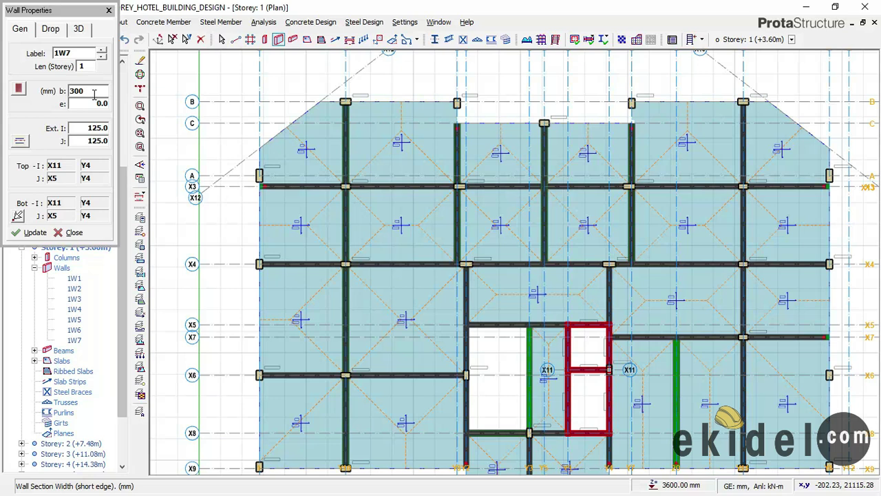
{"action": "left_click", "coordinate": [20, 142]}
{"action": "left_click", "coordinate": [60, 154]}
{"action": "left_click", "coordinate": [20, 142]}
{"action": "left_click", "coordinate": [61, 155]}
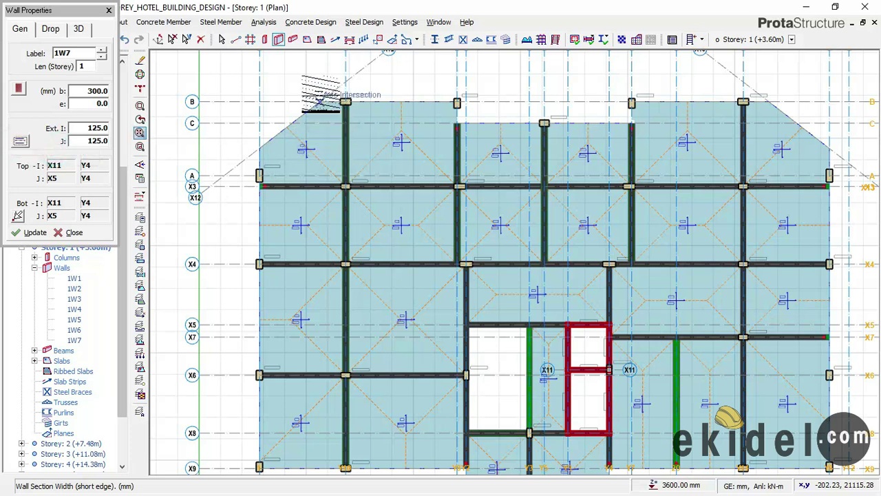
Insert a wall along axis B between axes Y8 and Y10
{"action": "scroll", "coordinate": [345, 104], "scroll_direction": "up", "scroll_amount": 2}
{"action": "scroll", "coordinate": [542, 104], "scroll_direction": "up", "scroll_amount": 1}
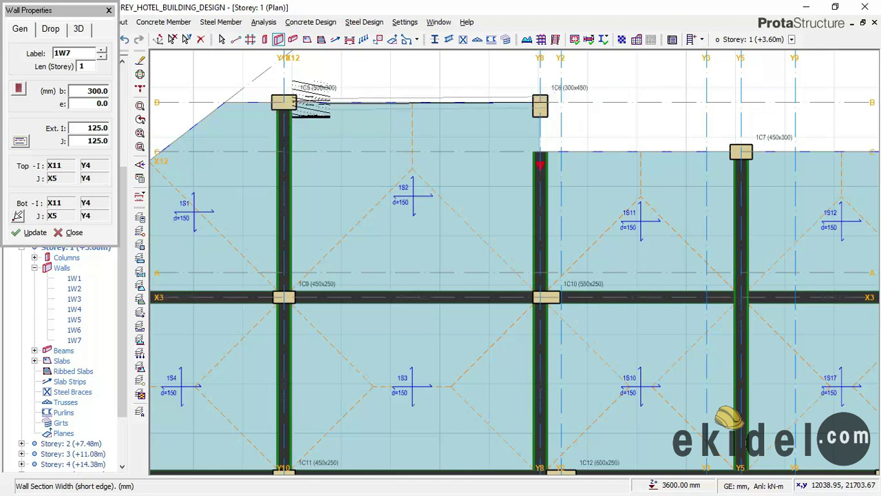
{"action": "left_click", "coordinate": [284, 102]}
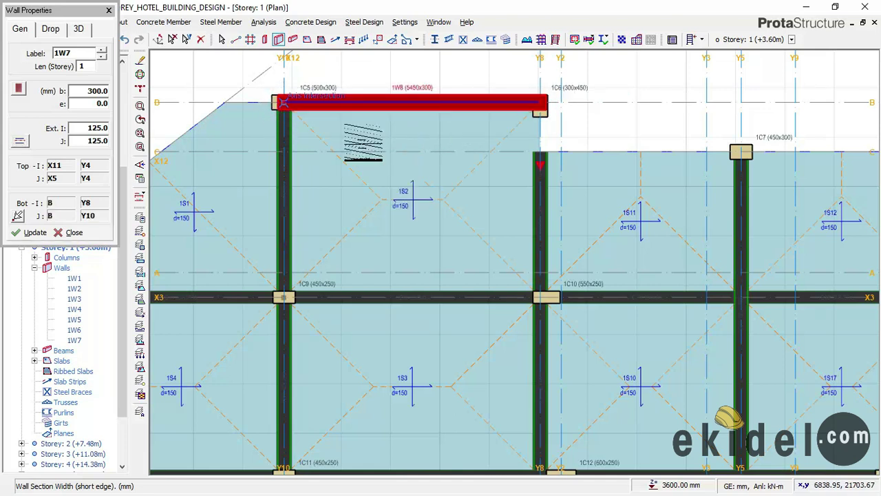
Continue the perimeter wall along axis B from Y10 to X12 and diagonally along X12 to axis 1
{"action": "scroll", "coordinate": [348, 91], "scroll_direction": "down", "scroll_amount": 1}
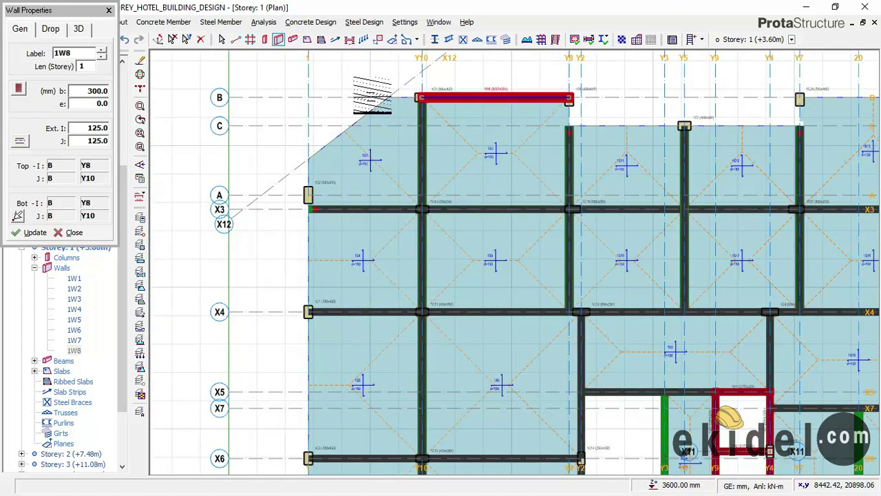
{"action": "scroll", "coordinate": [376, 94], "scroll_direction": "up", "scroll_amount": 2}
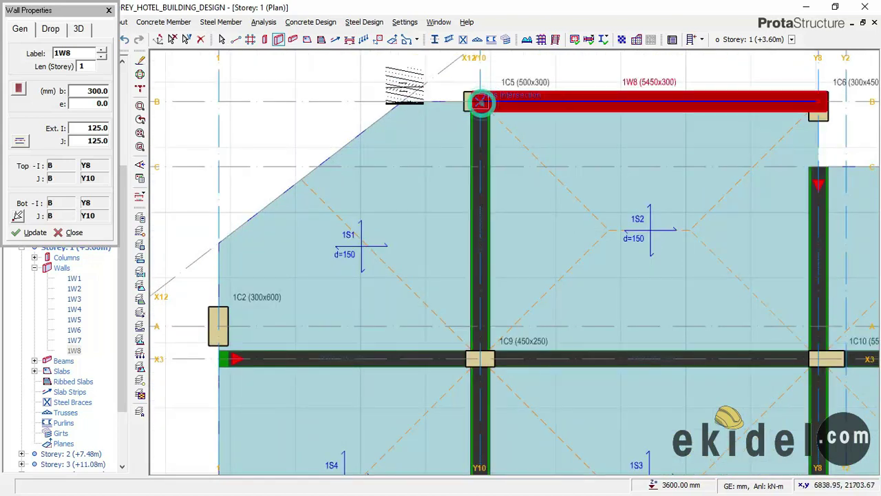
{"action": "left_click", "coordinate": [480, 102]}
{"action": "left_click", "coordinate": [403, 102]}
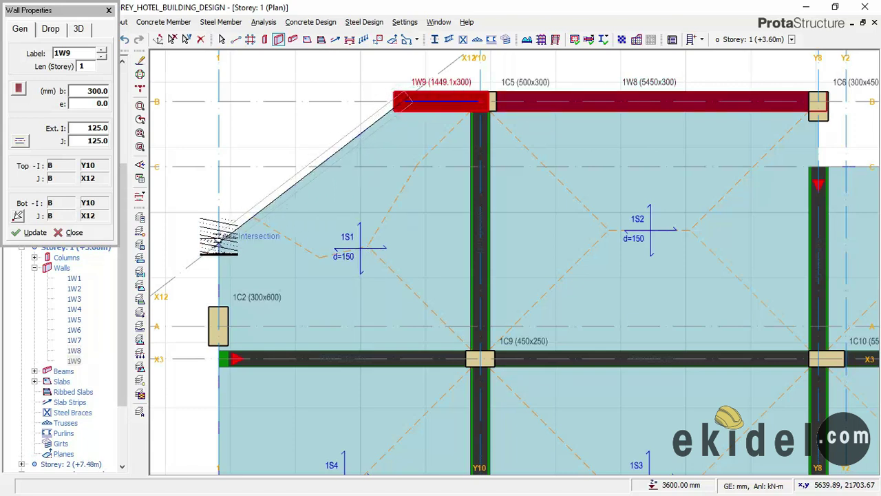
{"action": "left_click", "coordinate": [218, 240]}
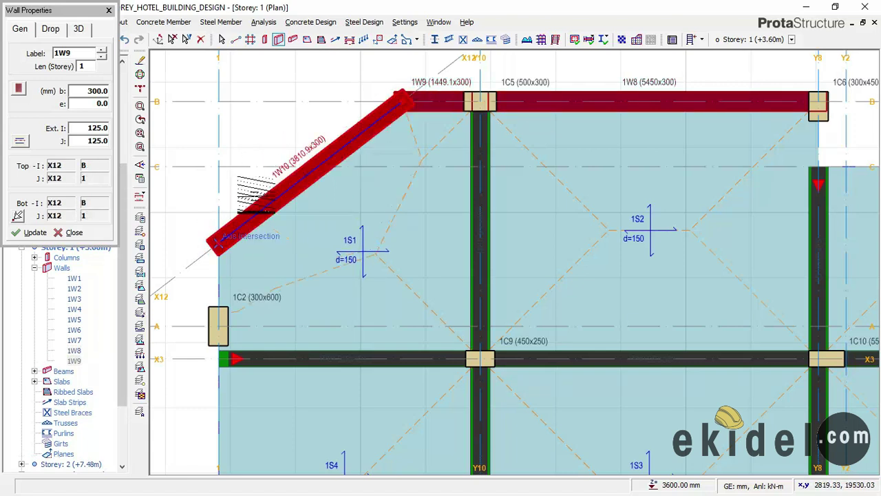
Insert two walls along axis 1, from X12 to A and from A to X4
{"action": "scroll", "coordinate": [218, 240], "scroll_direction": "down", "scroll_amount": 1}
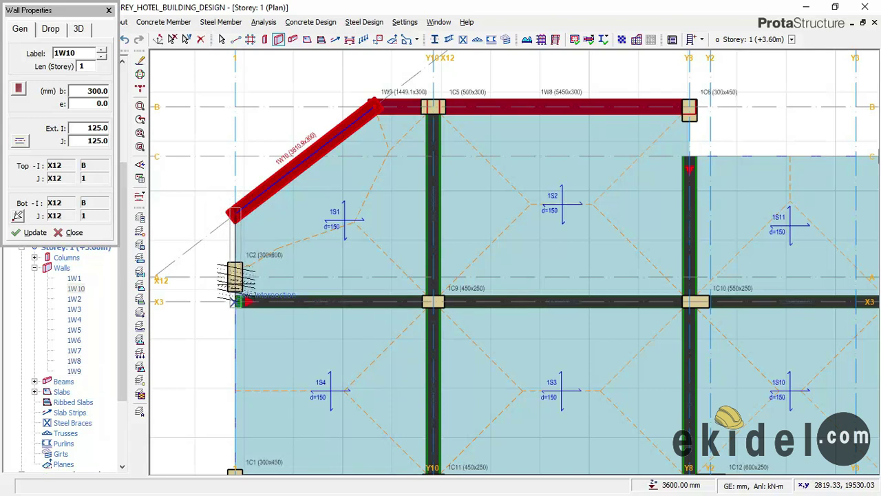
{"action": "left_click", "coordinate": [236, 278]}
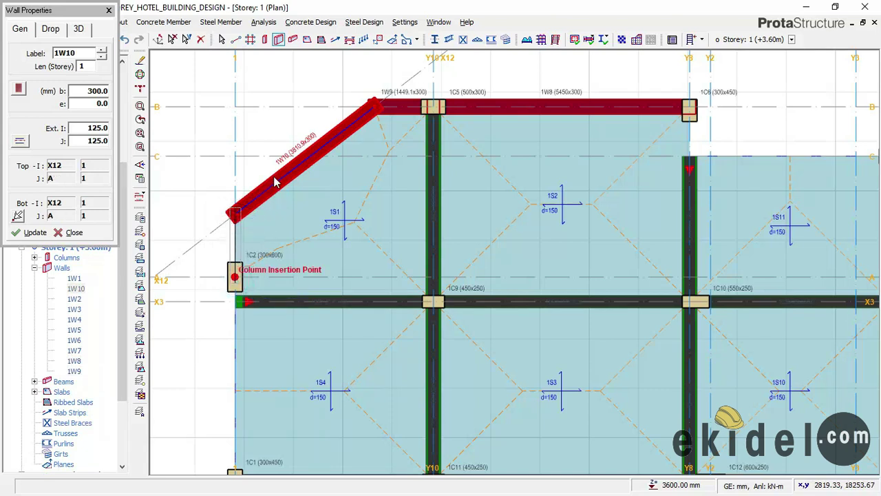
{"action": "scroll", "coordinate": [279, 167], "scroll_direction": "down", "scroll_amount": 2}
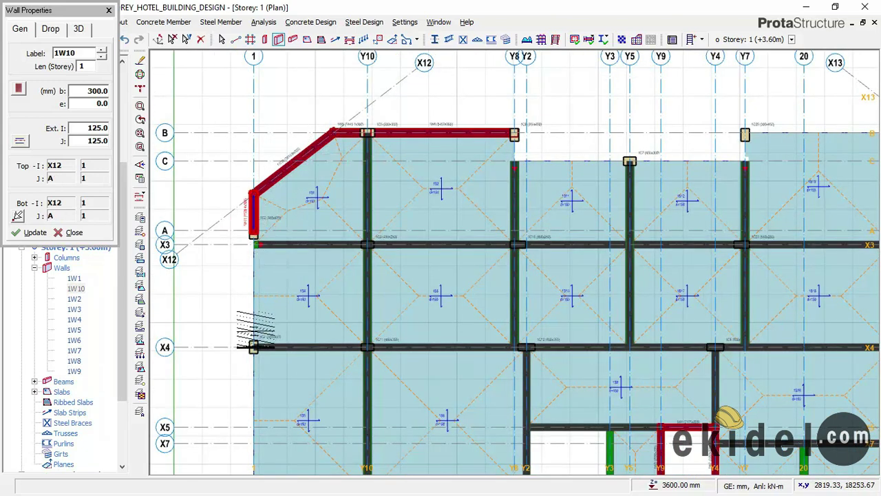
{"action": "scroll", "coordinate": [253, 343], "scroll_direction": "up", "scroll_amount": 1}
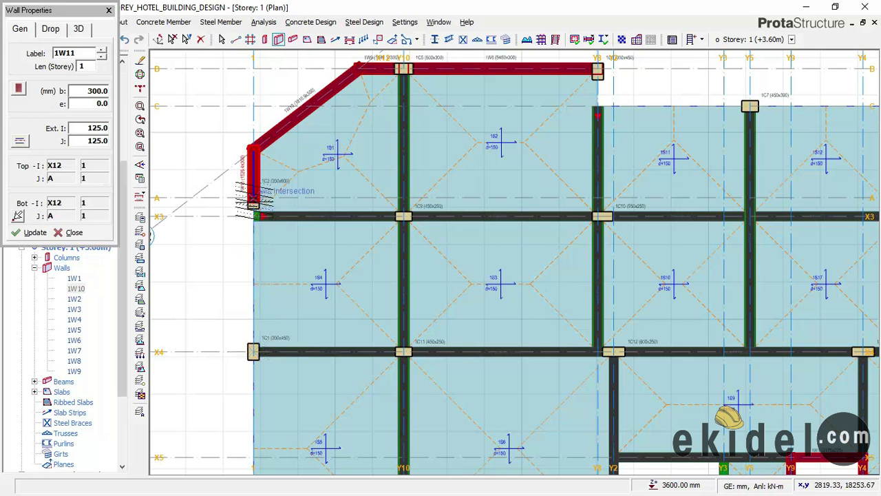
{"action": "left_click", "coordinate": [253, 201]}
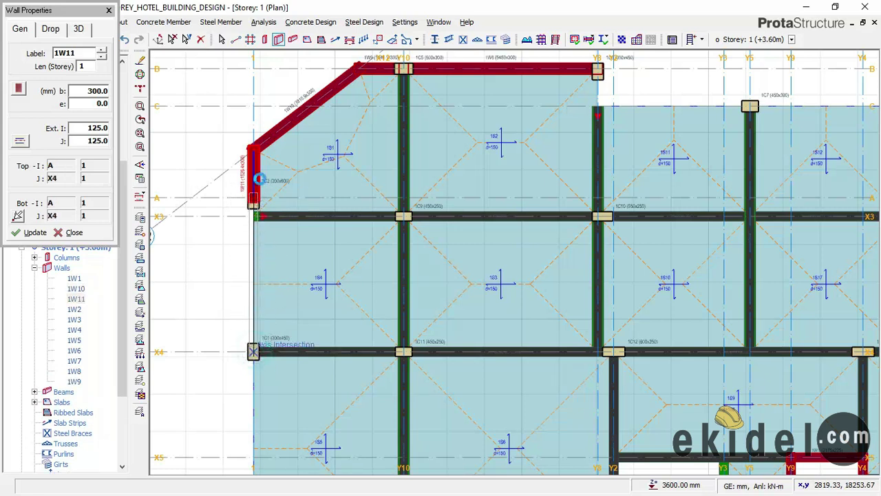
{"action": "left_click", "coordinate": [253, 352]}
Insert a wall along axis 1 from X4 to X6
{"action": "scroll", "coordinate": [296, 196], "scroll_direction": "down", "scroll_amount": 3}
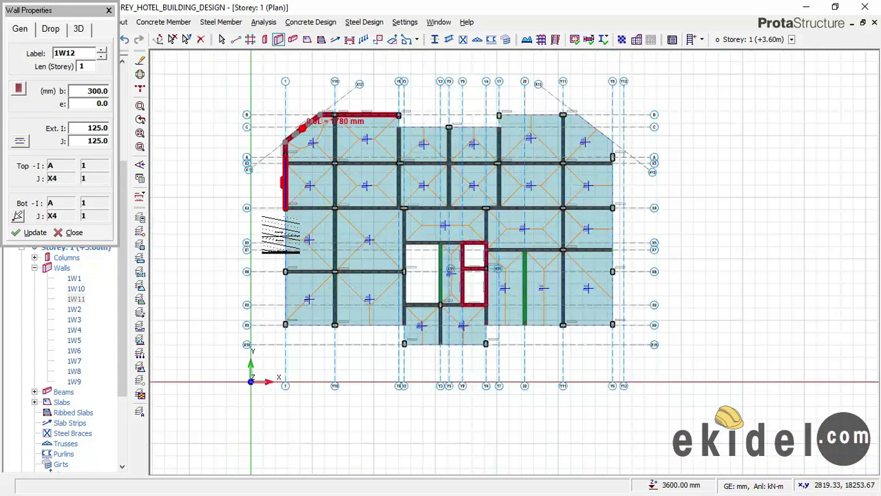
{"action": "scroll", "coordinate": [287, 219], "scroll_direction": "up", "scroll_amount": 2}
{"action": "scroll", "coordinate": [283, 201], "scroll_direction": "up", "scroll_amount": 2}
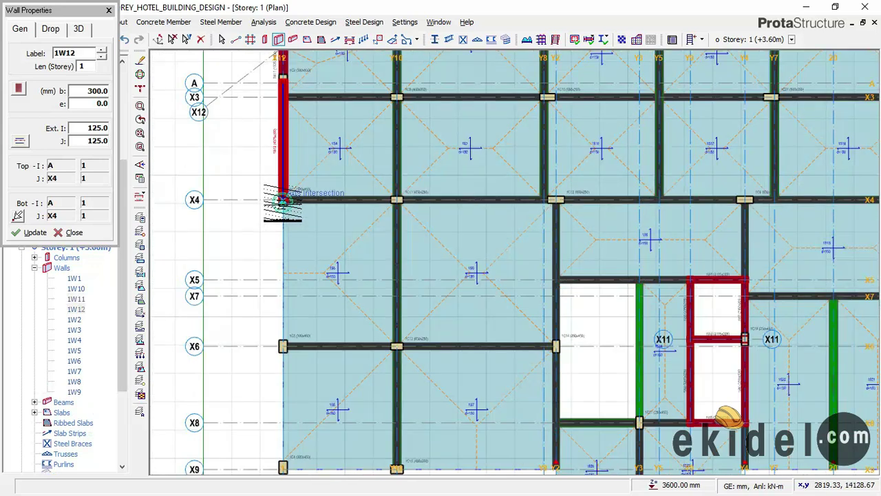
{"action": "left_click", "coordinate": [283, 344]}
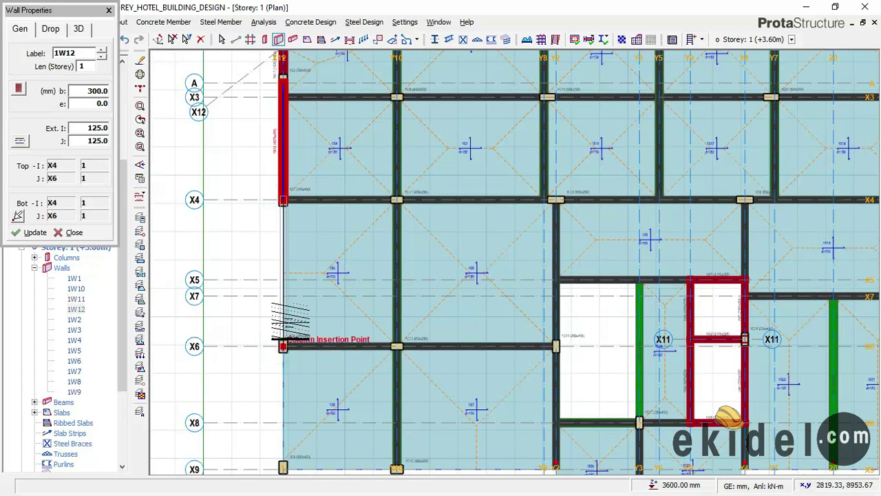
Insert a wall along axis 1 from X6 to X9
{"action": "scroll", "coordinate": [311, 206], "scroll_direction": "down", "scroll_amount": 2}
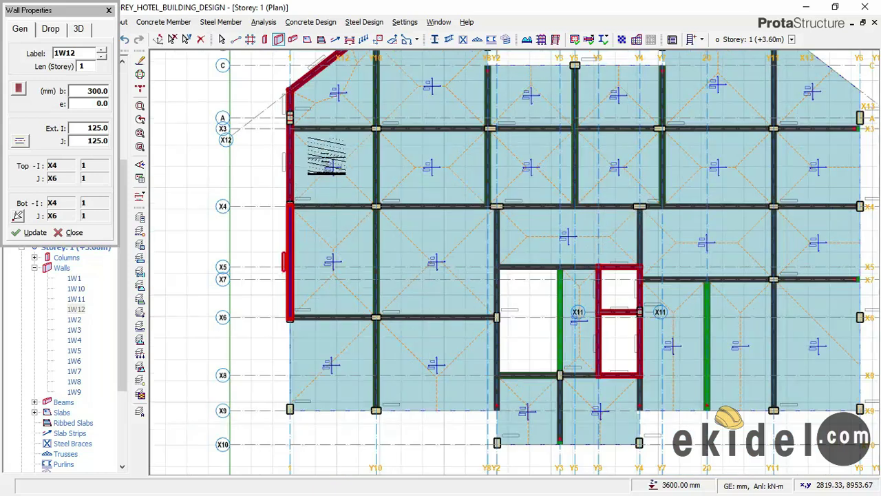
{"action": "scroll", "coordinate": [314, 255], "scroll_direction": "down", "scroll_amount": 2}
{"action": "scroll", "coordinate": [301, 292], "scroll_direction": "up", "scroll_amount": 1}
{"action": "scroll", "coordinate": [301, 293], "scroll_direction": "up", "scroll_amount": 1}
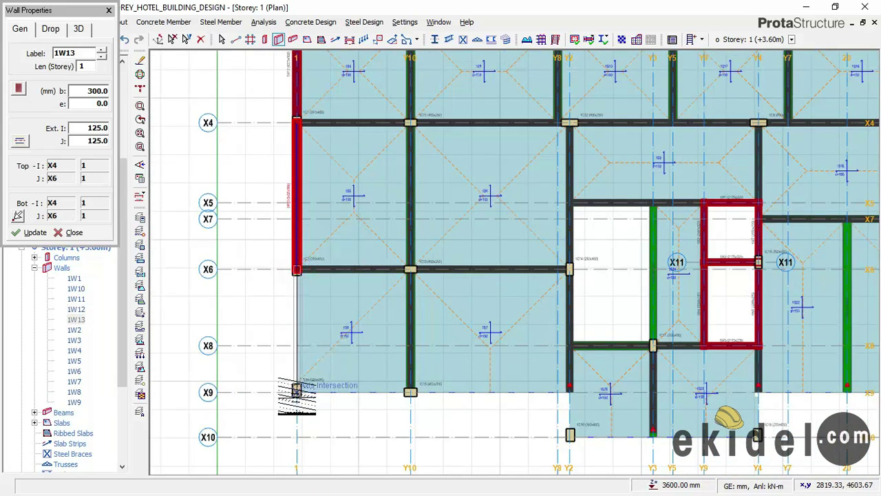
{"action": "left_click", "coordinate": [296, 390]}
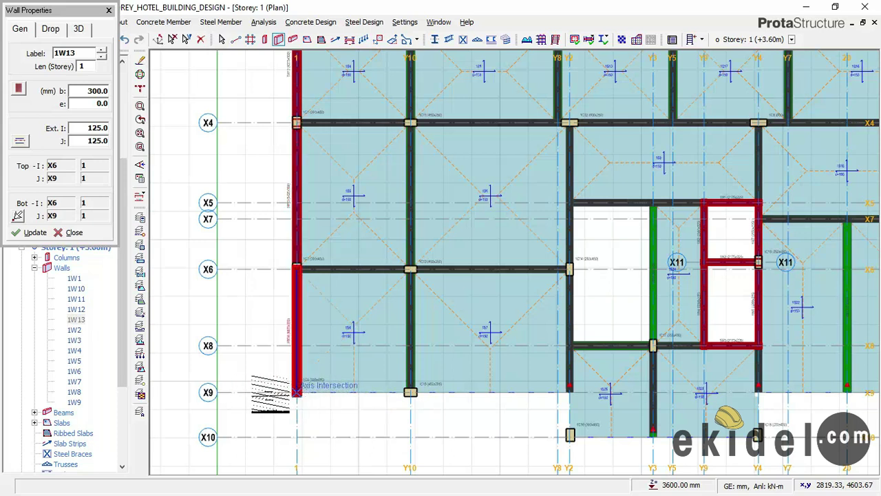
Insert two walls along axis X9, from axis 1 to Y10 and from Y10 to Y2
{"action": "left_click", "coordinate": [297, 392]}
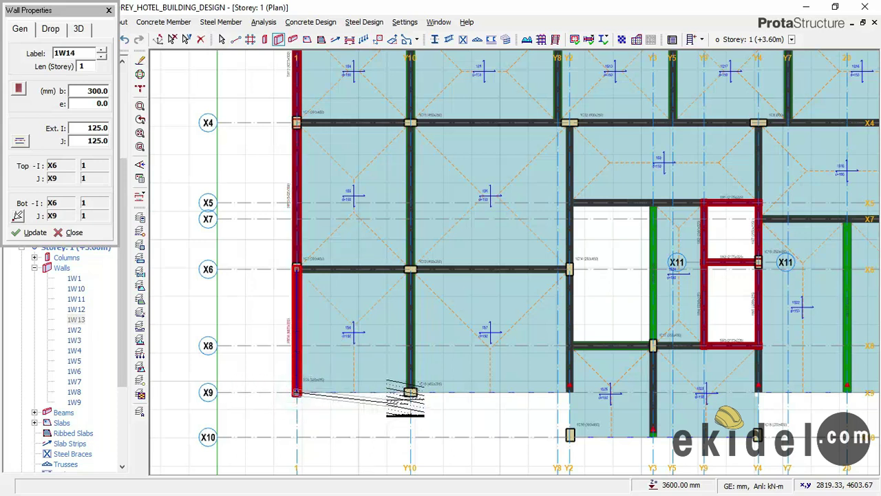
{"action": "left_click", "coordinate": [410, 393]}
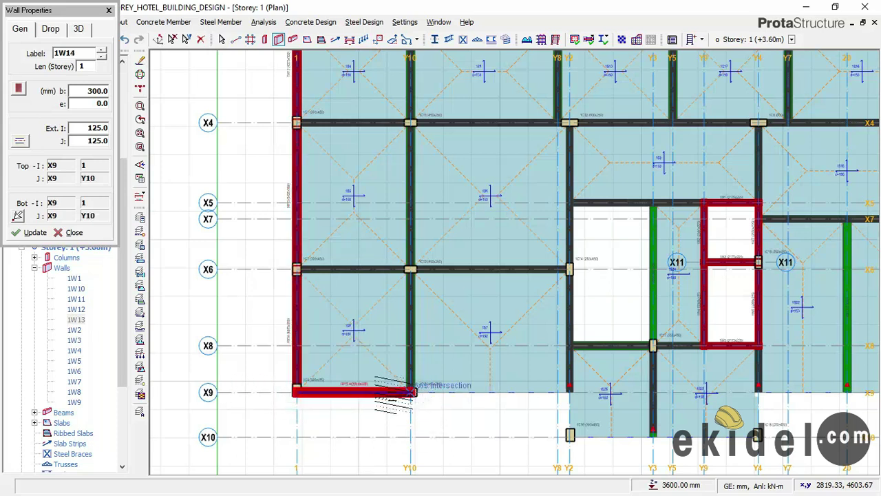
{"action": "scroll", "coordinate": [561, 406], "scroll_direction": "up", "scroll_amount": 2}
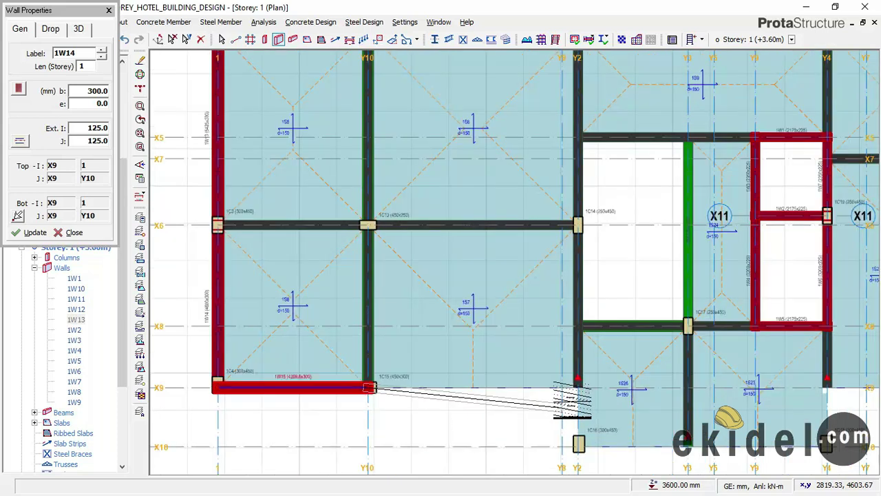
{"action": "left_click", "coordinate": [577, 388]}
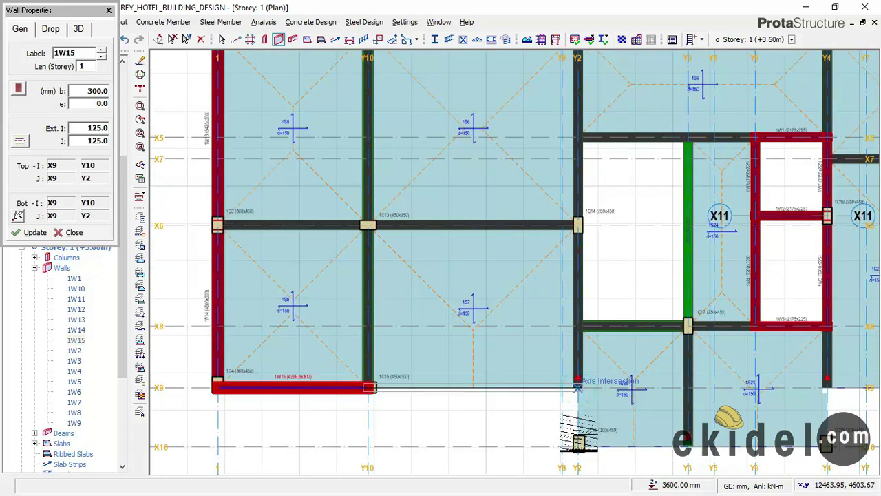
Continue the perimeter wall along axis Y2 from X9 to X10 and along X10 from Y2 to Y4
{"action": "left_click", "coordinate": [578, 387]}
{"action": "left_click", "coordinate": [579, 446]}
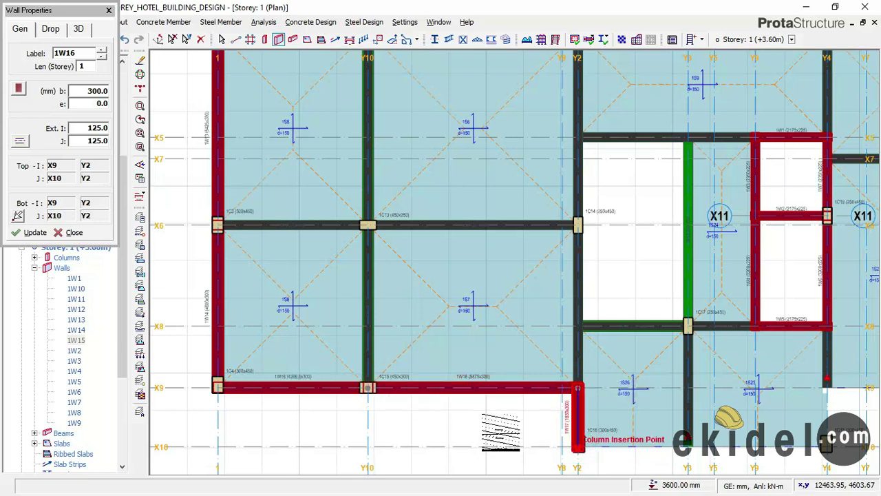
{"action": "scroll", "coordinate": [260, 361], "scroll_direction": "down", "scroll_amount": 1}
{"action": "scroll", "coordinate": [653, 443], "scroll_direction": "up", "scroll_amount": 1}
{"action": "scroll", "coordinate": [484, 430], "scroll_direction": "up", "scroll_amount": 1}
{"action": "left_click", "coordinate": [444, 418]}
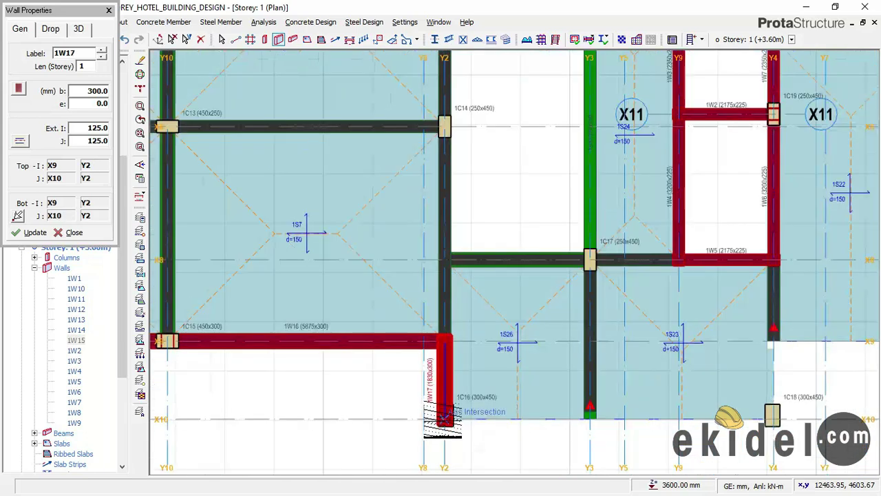
{"action": "left_click", "coordinate": [773, 417]}
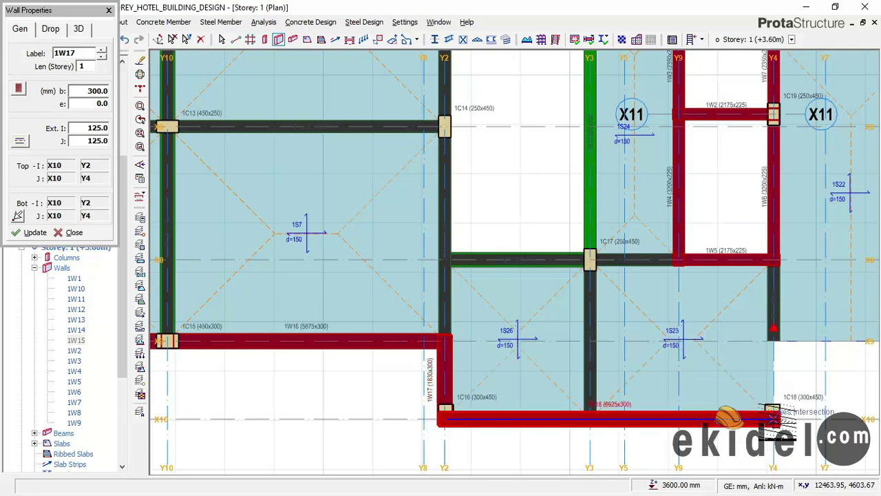
Insert a wall along axis Y4 from X10 back to X9 and another along X9 from Y4 to Y11
{"action": "scroll", "coordinate": [771, 338], "scroll_direction": "up", "scroll_amount": 1}
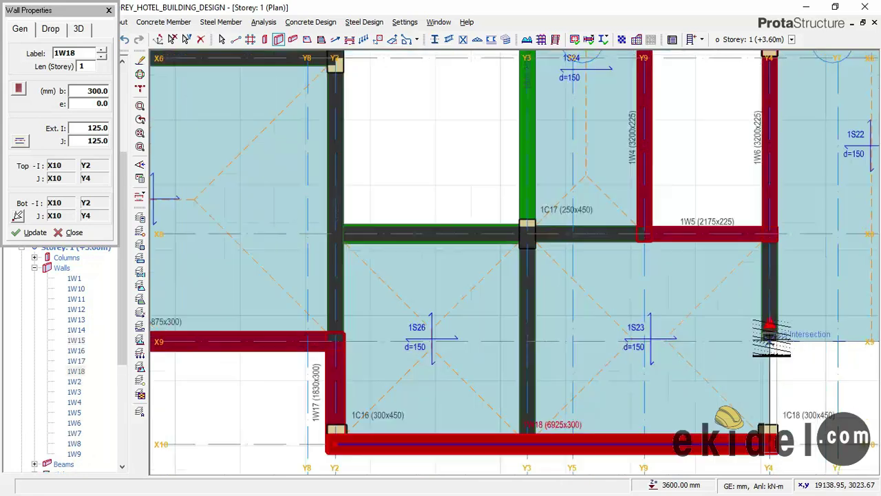
{"action": "left_click", "coordinate": [771, 338]}
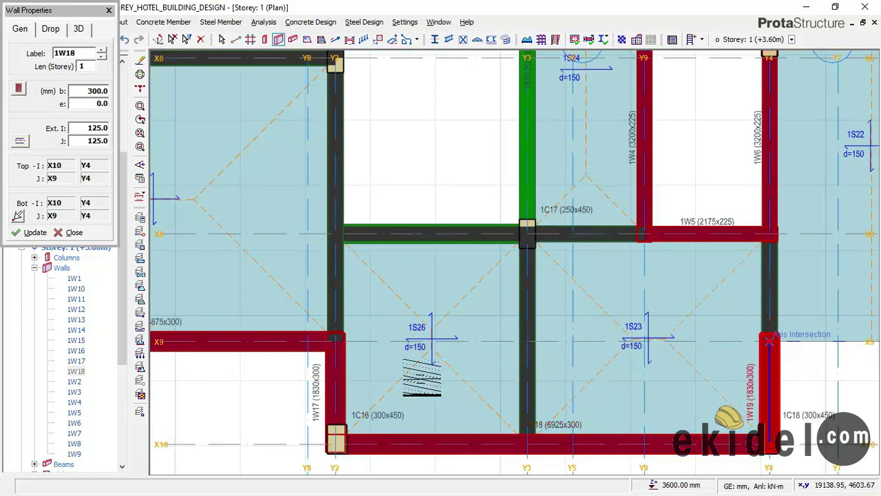
{"action": "scroll", "coordinate": [249, 358], "scroll_direction": "down", "scroll_amount": 4}
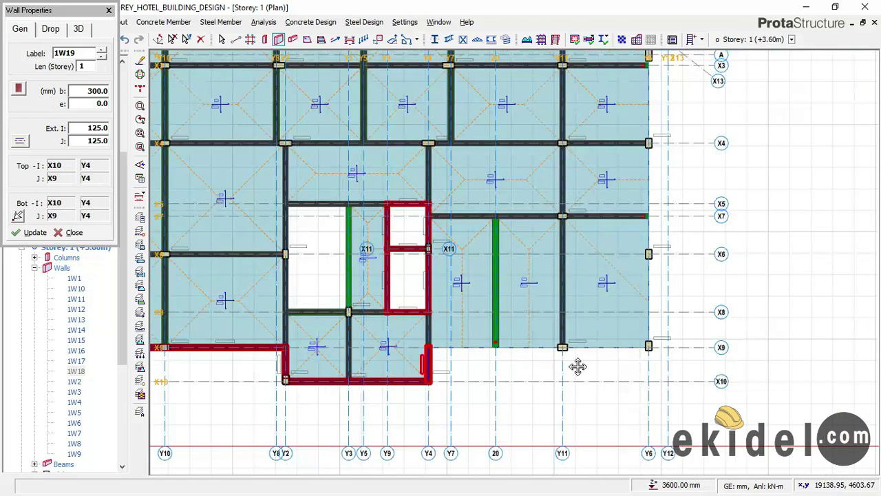
{"action": "scroll", "coordinate": [451, 348], "scroll_direction": "up", "scroll_amount": 1}
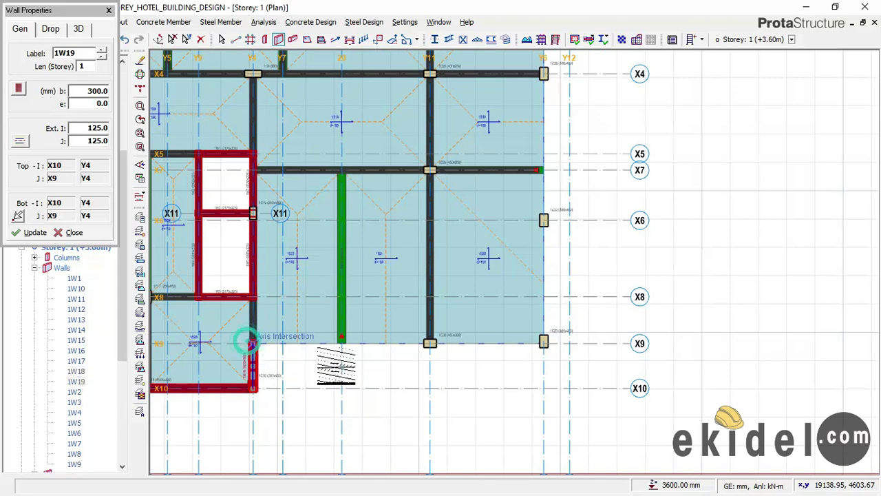
{"action": "scroll", "coordinate": [411, 339], "scroll_direction": "up", "scroll_amount": 2}
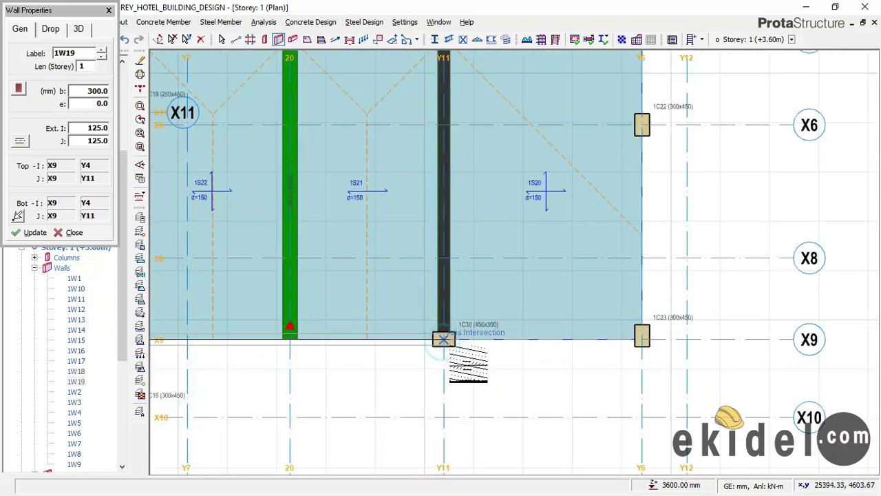
{"action": "left_click", "coordinate": [445, 343]}
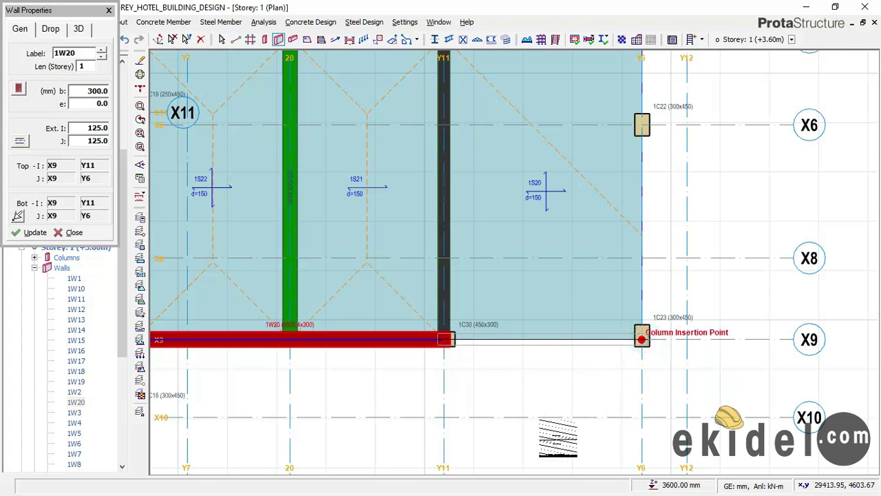
Extend the perimeter wall along axis X9 from Y11 to Y6 and along Y6 from X9 to X6
{"action": "left_click", "coordinate": [592, 427]}
{"action": "scroll", "coordinate": [599, 425], "scroll_direction": "down", "scroll_amount": 1}
{"action": "scroll", "coordinate": [602, 421], "scroll_direction": "down", "scroll_amount": 1}
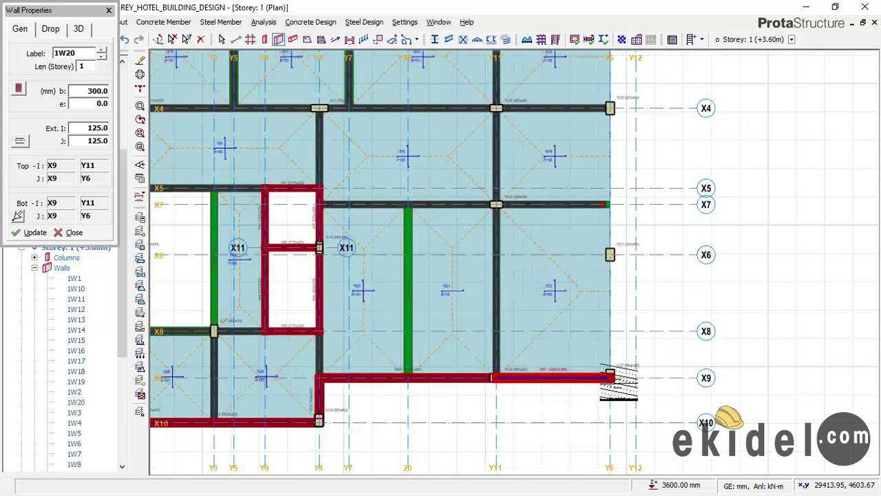
{"action": "scroll", "coordinate": [610, 374], "scroll_direction": "up", "scroll_amount": 3}
{"action": "scroll", "coordinate": [600, 373], "scroll_direction": "down", "scroll_amount": 1}
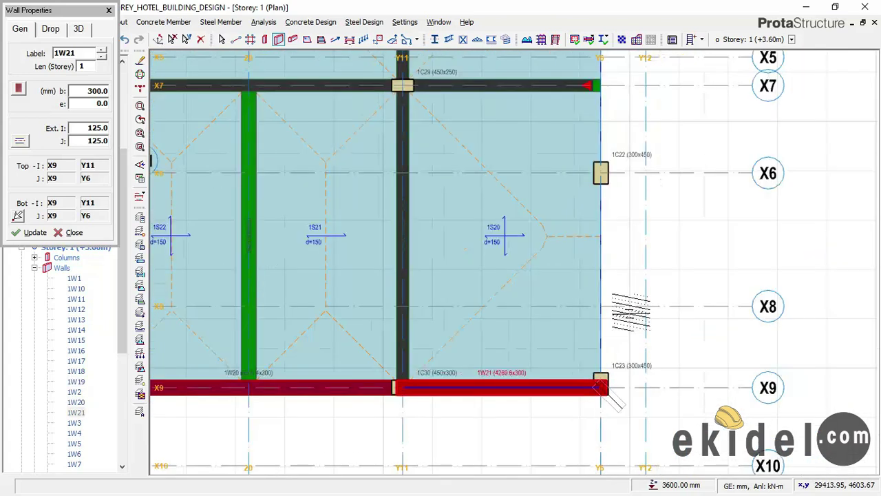
{"action": "scroll", "coordinate": [601, 173], "scroll_direction": "up", "scroll_amount": 1}
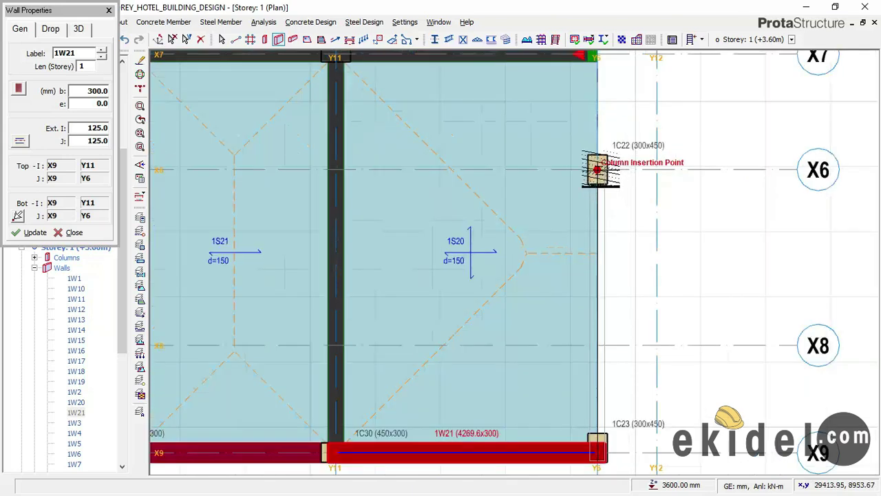
{"action": "scroll", "coordinate": [604, 343], "scroll_direction": "down", "scroll_amount": 1}
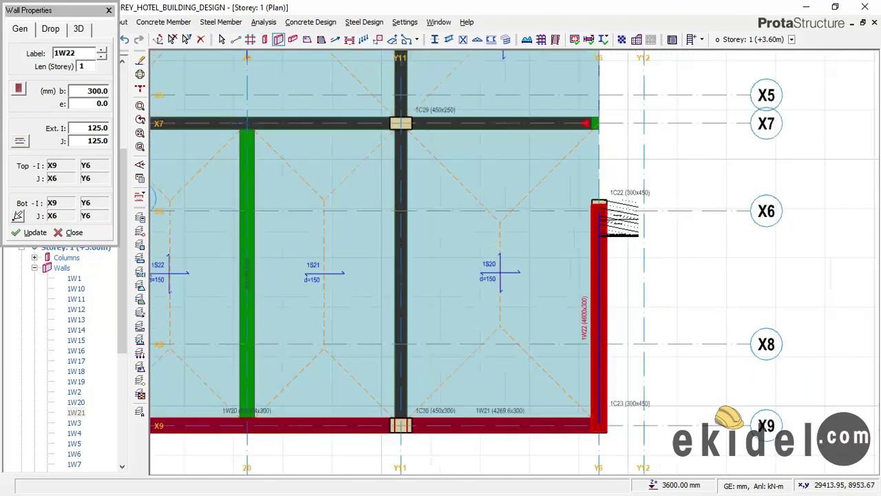
Insert a wall along axis Y6 from X6 to X4
{"action": "middle_click_drag", "start_coordinate": [615, 179], "coordinate": [567, 306]}
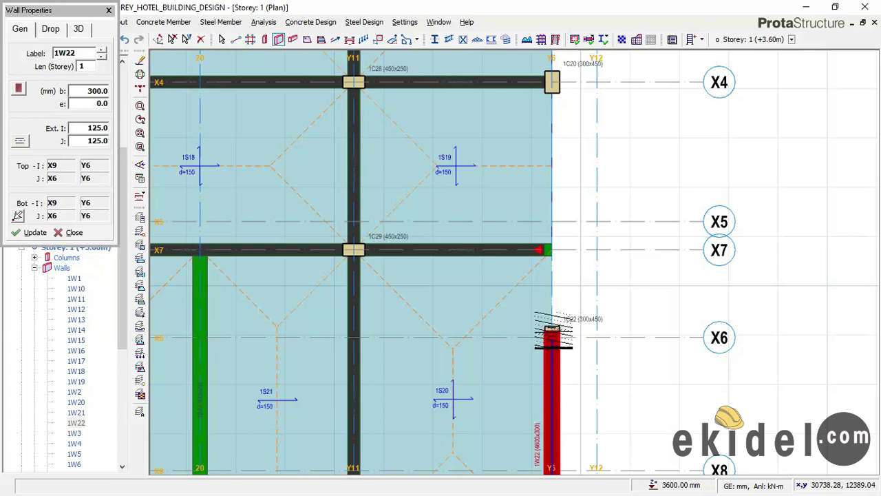
{"action": "left_click", "coordinate": [551, 337]}
{"action": "scroll", "coordinate": [575, 250], "scroll_direction": "down", "scroll_amount": 1}
{"action": "middle_click_drag", "start_coordinate": [574, 248], "coordinate": [571, 318]}
{"action": "scroll", "coordinate": [559, 207], "scroll_direction": "up", "scroll_amount": 1}
{"action": "left_click", "coordinate": [551, 192]}
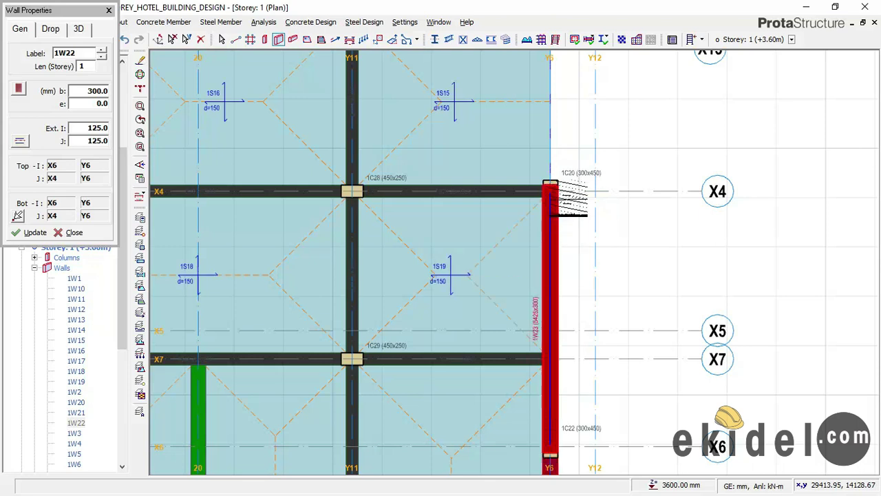
Insert two walls along axis Y6, from X4 to A and from A to the X13 intersection
{"action": "middle_click_drag", "start_coordinate": [569, 225], "coordinate": [526, 339]}
{"action": "scroll", "coordinate": [525, 339], "scroll_direction": "up", "scroll_amount": 1}
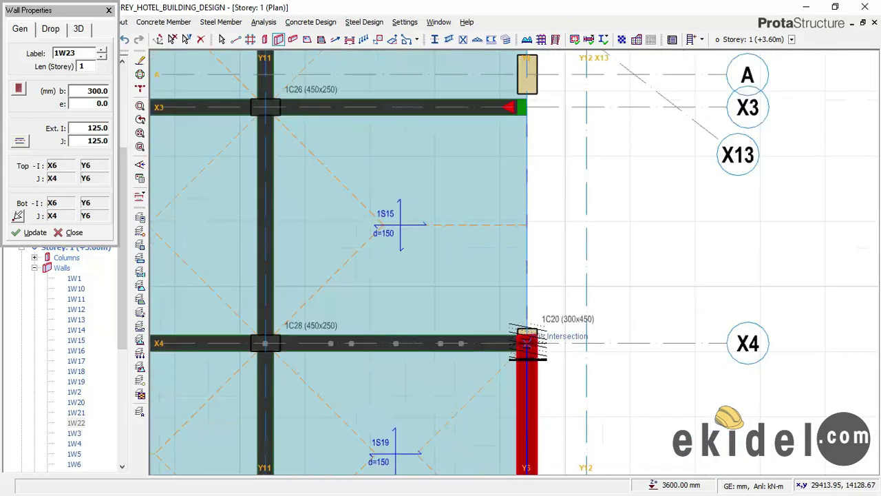
{"action": "middle_click_drag", "start_coordinate": [560, 196], "coordinate": [555, 321]}
{"action": "left_click", "coordinate": [527, 199]}
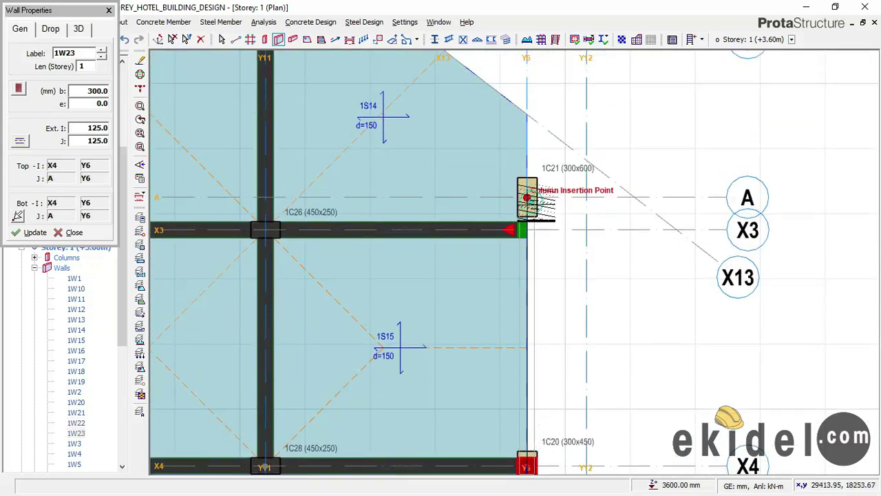
{"action": "middle_click_drag", "start_coordinate": [544, 255], "coordinate": [575, 314]}
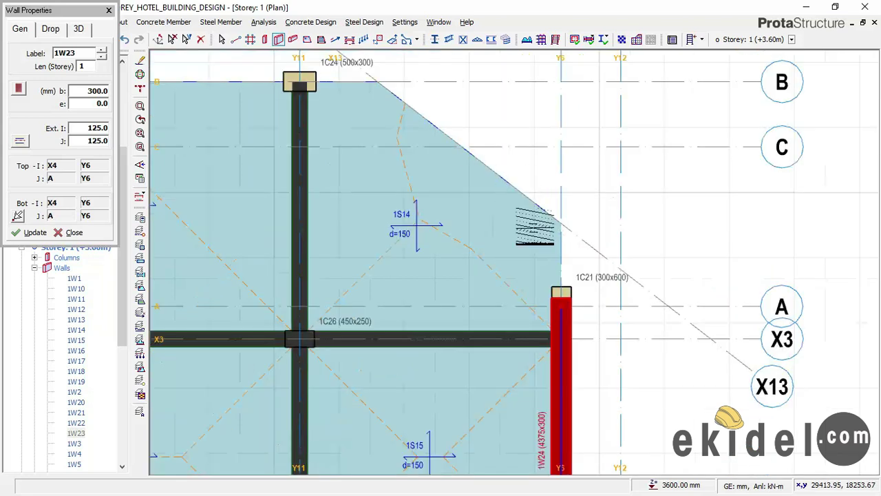
{"action": "scroll", "coordinate": [561, 303], "scroll_direction": "up", "scroll_amount": 1}
{"action": "scroll", "coordinate": [566, 214], "scroll_direction": "up", "scroll_amount": 1}
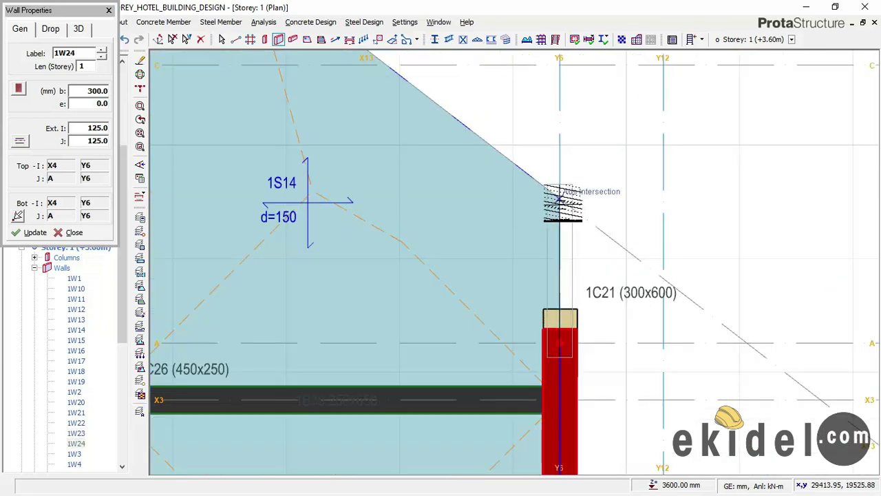
{"action": "left_click", "coordinate": [559, 196]}
Insert a diagonal wall along axis X13 from Y6 to B and a wall along B from X13 to Y11
{"action": "scroll", "coordinate": [593, 307], "scroll_direction": "down", "scroll_amount": 1}
{"action": "middle_click_drag", "start_coordinate": [594, 307], "coordinate": [647, 417]}
{"action": "scroll", "coordinate": [383, 144], "scroll_direction": "up", "scroll_amount": 1}
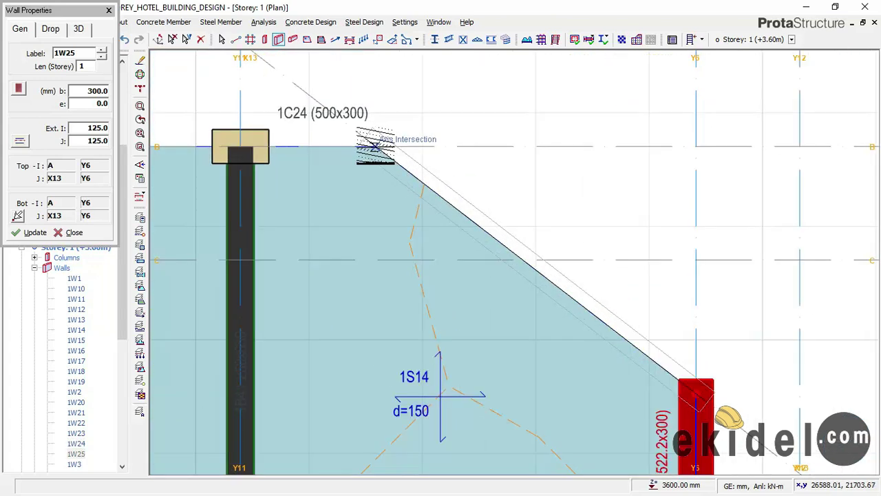
{"action": "left_click", "coordinate": [374, 146]}
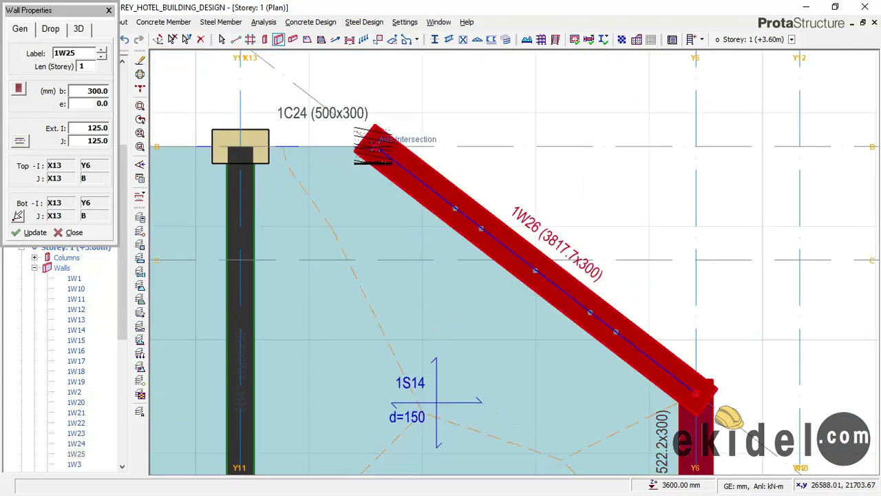
{"action": "left_click", "coordinate": [241, 147]}
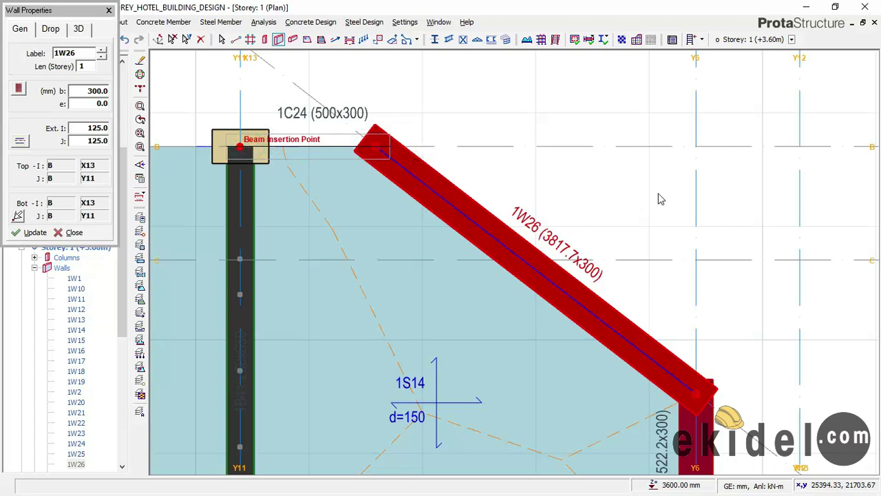
{"action": "scroll", "coordinate": [687, 224], "scroll_direction": "down", "scroll_amount": 1}
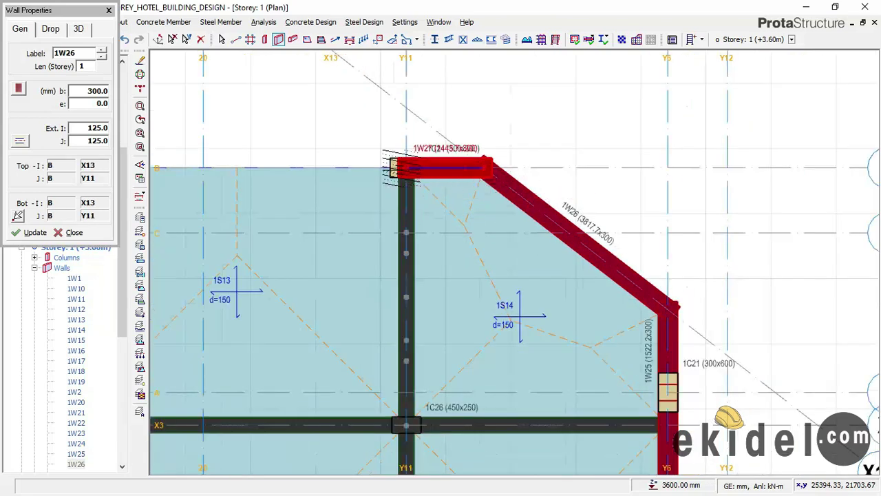
Insert a wall along axis B from Y11 to Y7
{"action": "left_click", "coordinate": [406, 168]}
{"action": "scroll", "coordinate": [406, 168], "scroll_direction": "up", "scroll_amount": 2}
{"action": "scroll", "coordinate": [523, 179], "scroll_direction": "down", "scroll_amount": 2}
{"action": "scroll", "coordinate": [641, 200], "scroll_direction": "down", "scroll_amount": 1}
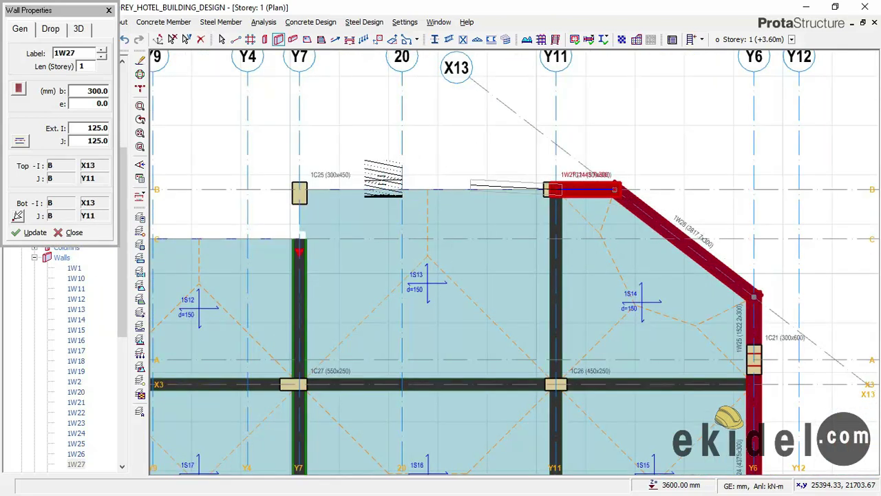
{"action": "scroll", "coordinate": [358, 179], "scroll_direction": "up", "scroll_amount": 2}
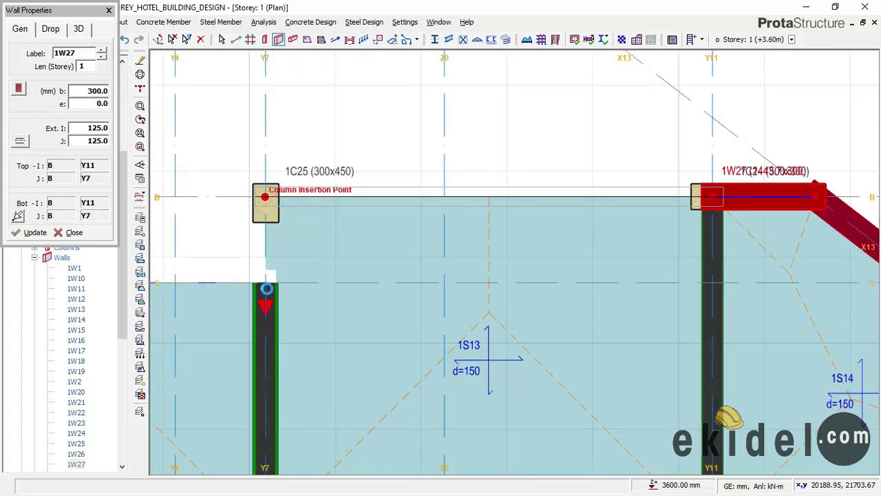
{"action": "scroll", "coordinate": [266, 290], "scroll_direction": "up", "scroll_amount": 1}
{"action": "left_click", "coordinate": [265, 169]}
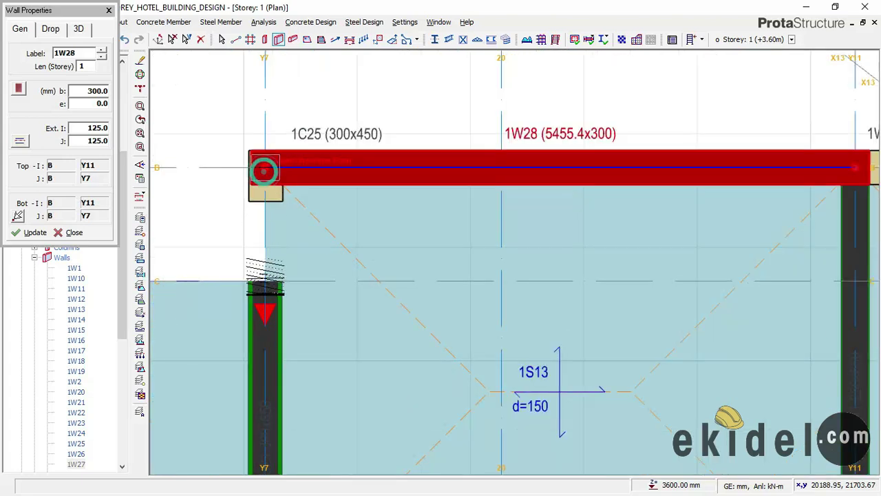
Insert a short wall along axis Y7 from B to C
{"action": "left_click", "coordinate": [265, 281]}
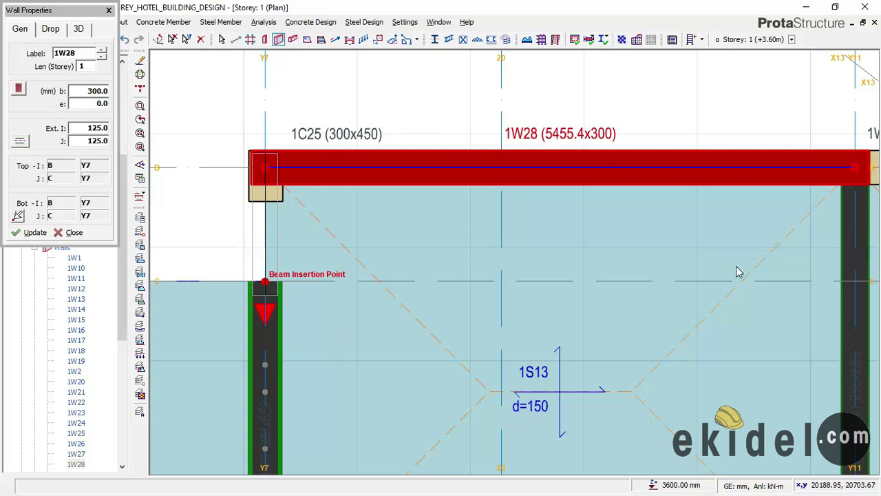
{"action": "scroll", "coordinate": [721, 268], "scroll_direction": "down", "scroll_amount": 2}
{"action": "scroll", "coordinate": [475, 277], "scroll_direction": "up", "scroll_amount": 1}
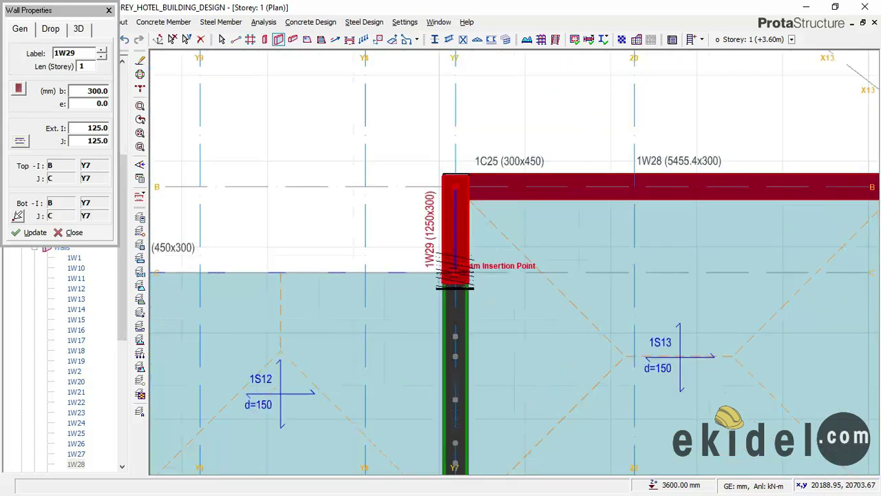
Insert two 300 mm thick walls along axis C, from Y7 to Y5 and from Y5 to Y8
{"action": "scroll", "coordinate": [590, 258], "scroll_direction": "down", "scroll_amount": 2}
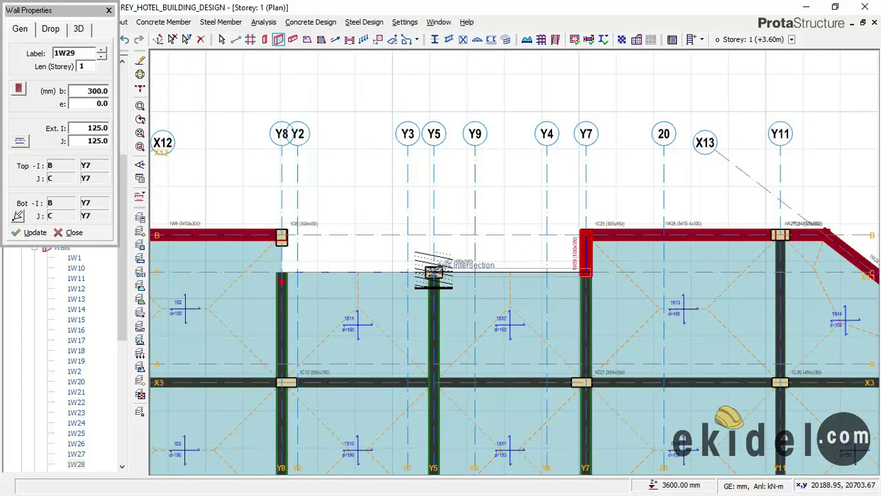
{"action": "scroll", "coordinate": [434, 272], "scroll_direction": "up", "scroll_amount": 2}
{"action": "left_click", "coordinate": [434, 273]}
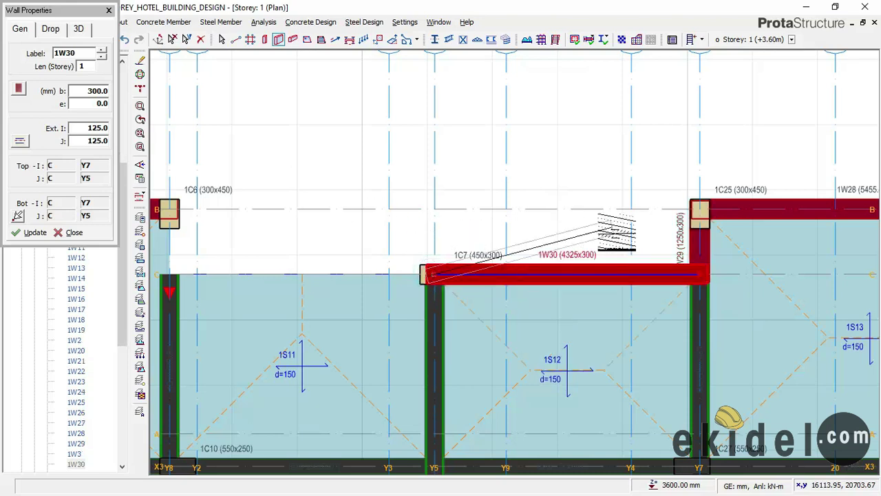
{"action": "scroll", "coordinate": [571, 231], "scroll_direction": "down", "scroll_amount": 1}
{"action": "scroll", "coordinate": [286, 258], "scroll_direction": "up", "scroll_amount": 2}
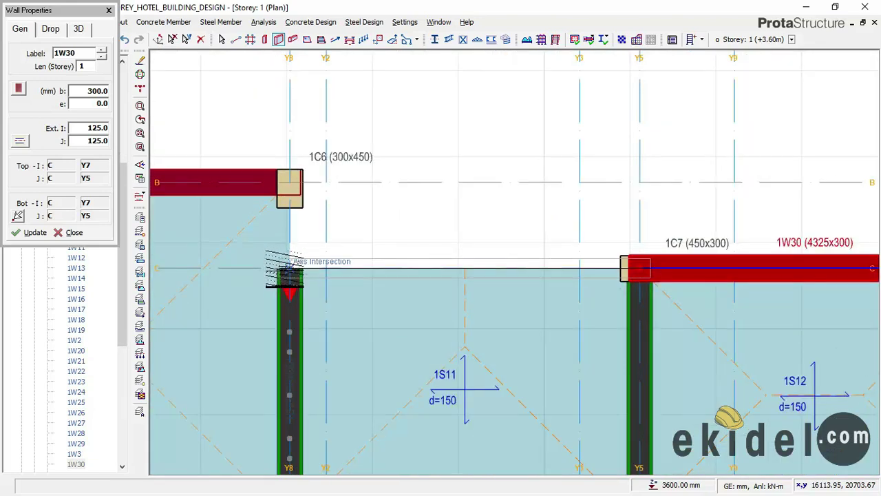
{"action": "left_click", "coordinate": [289, 270]}
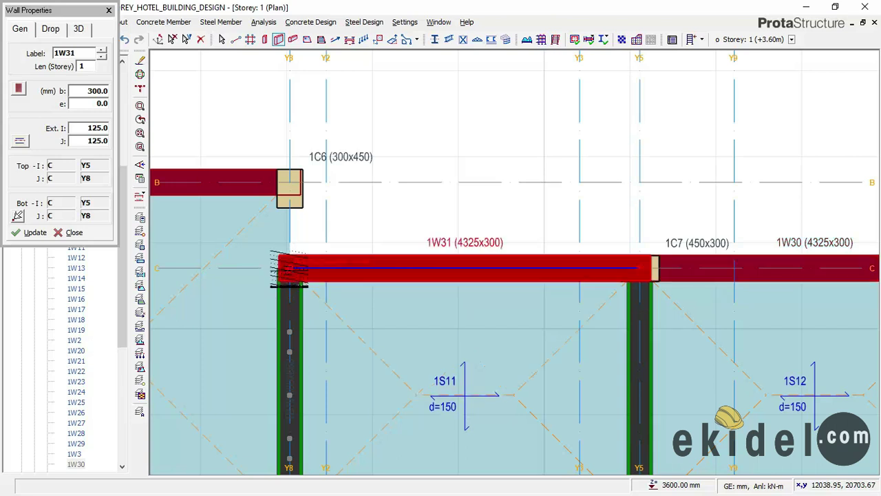
Insert a short wall along axis Y8 from C to B and end the wall insertion
{"action": "left_click", "coordinate": [289, 183]}
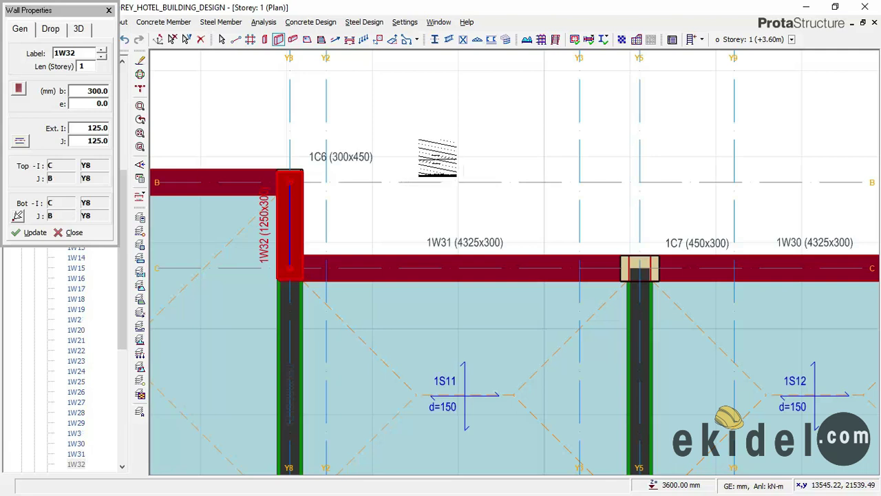
{"action": "scroll", "coordinate": [438, 162], "scroll_direction": "down", "scroll_amount": 3}
{"action": "scroll", "coordinate": [450, 150], "scroll_direction": "down", "scroll_amount": 3}
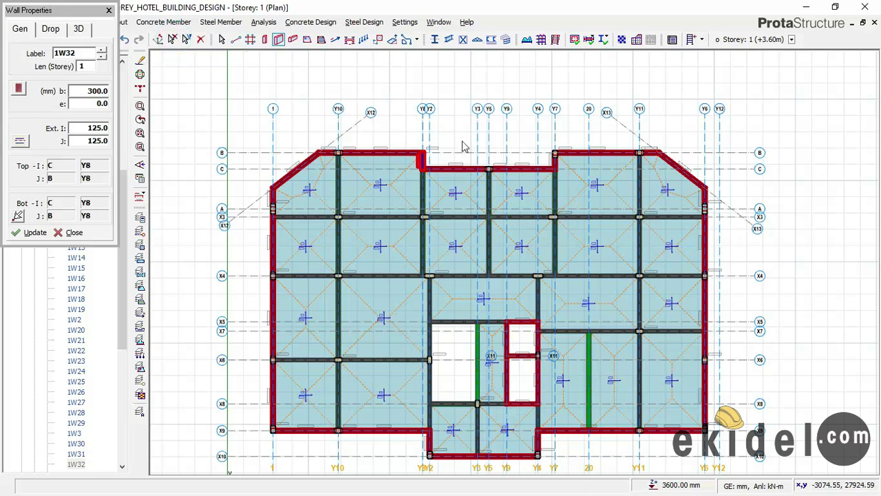
{"action": "key", "text": "Escape"}
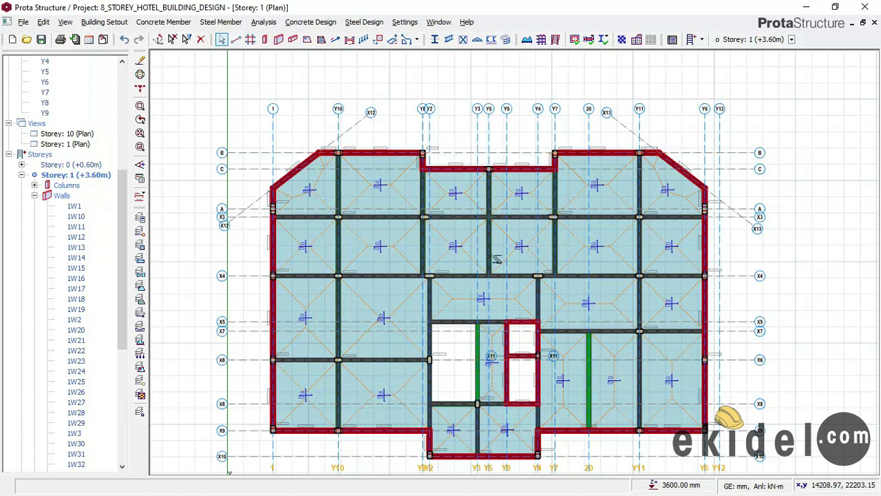
Switch the Storey 1 plan view to a 3D view
{"action": "left_click", "coordinate": [77, 146]}
{"action": "right_click", "coordinate": [77, 146]}
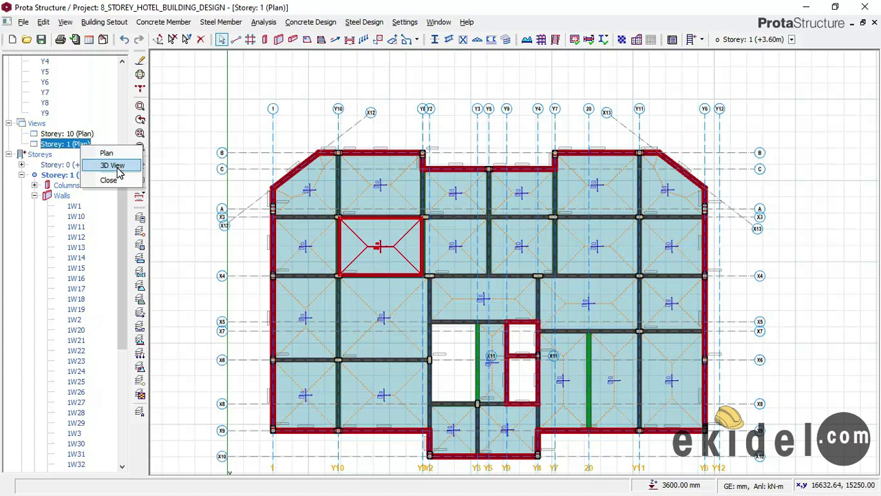
{"action": "left_click", "coordinate": [115, 167]}
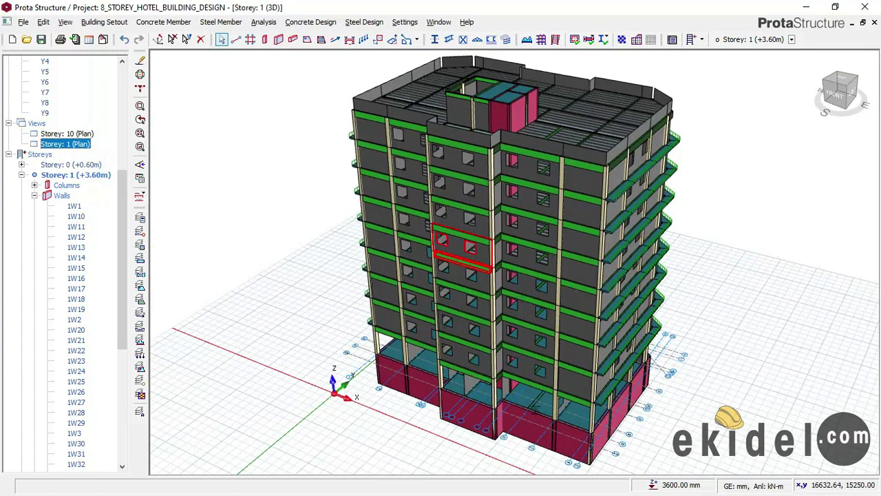
Examine the Storey 1 perimeter walls in 3D from the right, back, left and front sides of the building
{"action": "scroll", "coordinate": [596, 458], "scroll_direction": "up", "scroll_amount": 5}
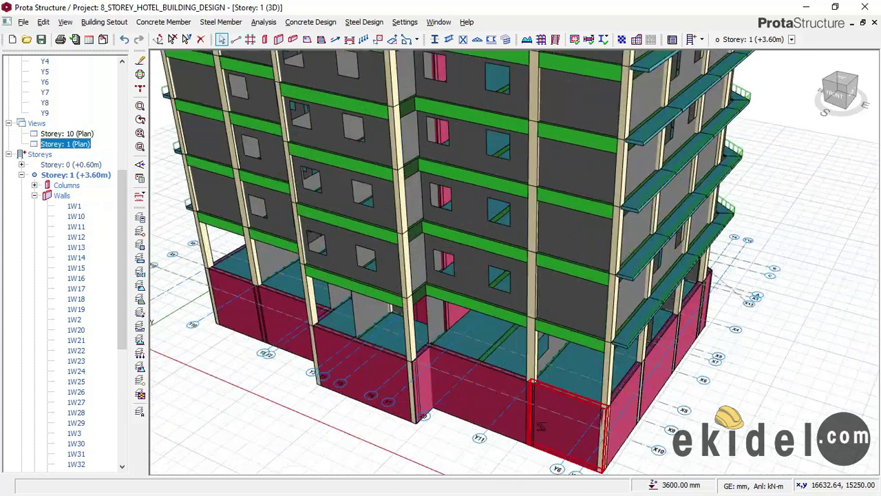
{"action": "middle_click_drag", "start_coordinate": [629, 434], "coordinate": [604, 413]}
{"action": "left_click", "coordinate": [140, 230]}
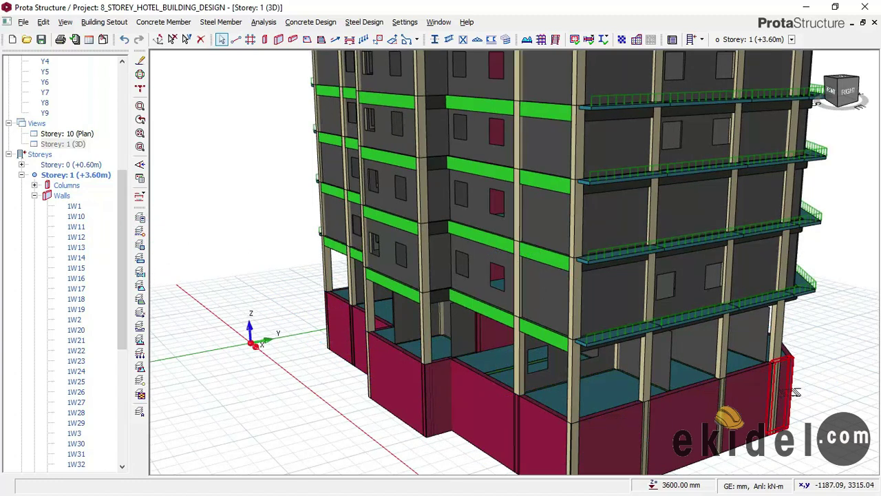
{"action": "mouse_move", "coordinate": [770, 374]}
{"action": "middle_mouse_down"}
{"action": "mouse_move", "coordinate": [671, 348]}
{"action": "mouse_move", "coordinate": [700, 347]}
{"action": "mouse_move", "coordinate": [681, 332]}
{"action": "mouse_move", "coordinate": [628, 340]}
{"action": "middle_mouse_up"}
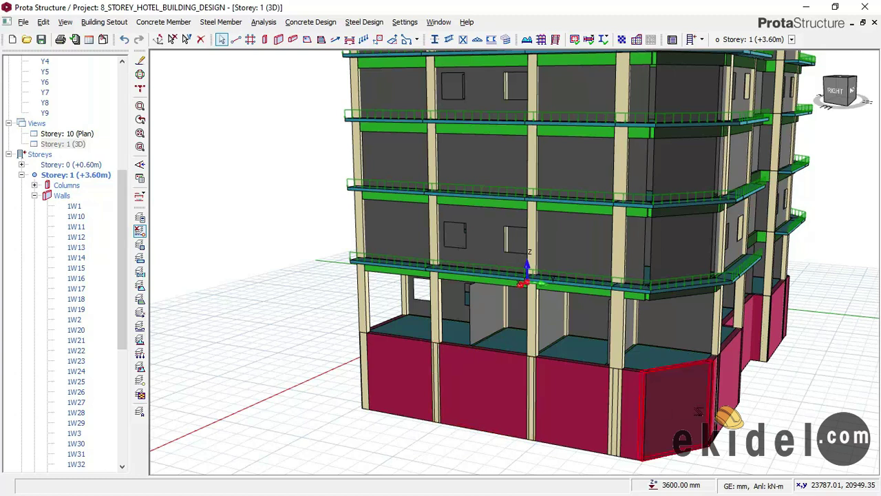
{"action": "middle_click_drag", "start_coordinate": [680, 420], "coordinate": [626, 420]}
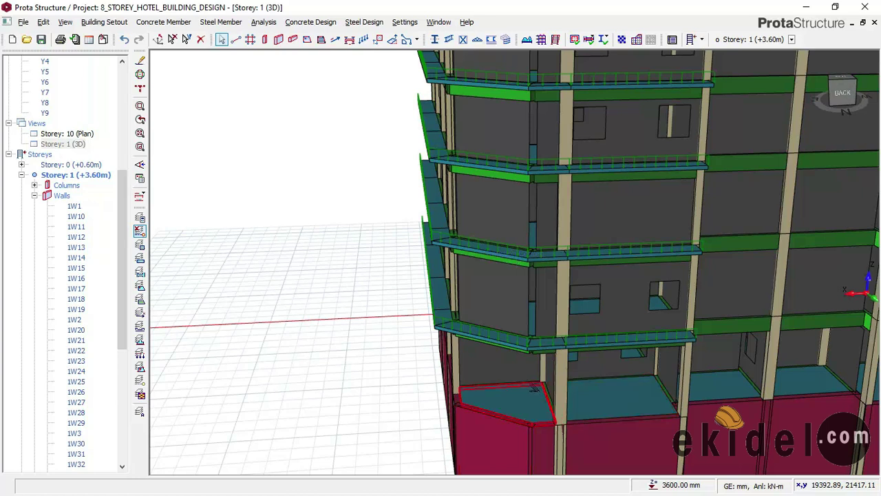
{"action": "middle_click_drag", "start_coordinate": [526, 366], "coordinate": [492, 301]}
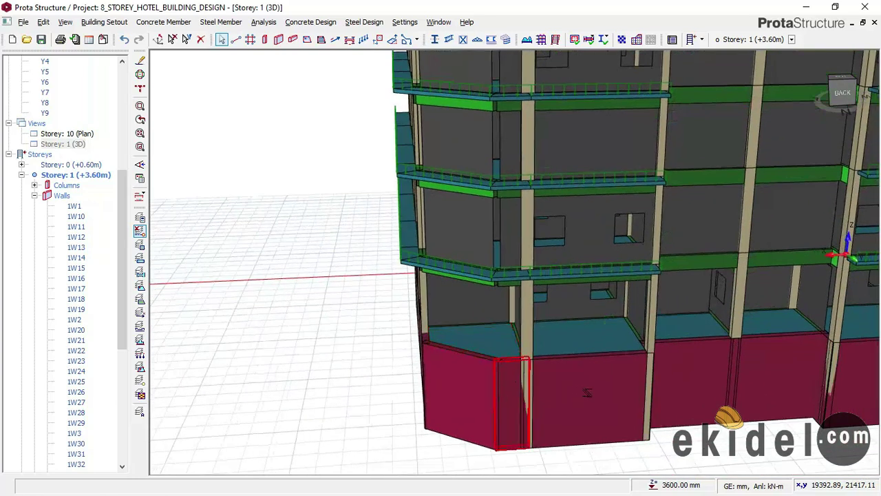
{"action": "middle_click_drag", "start_coordinate": [700, 400], "coordinate": [446, 375]}
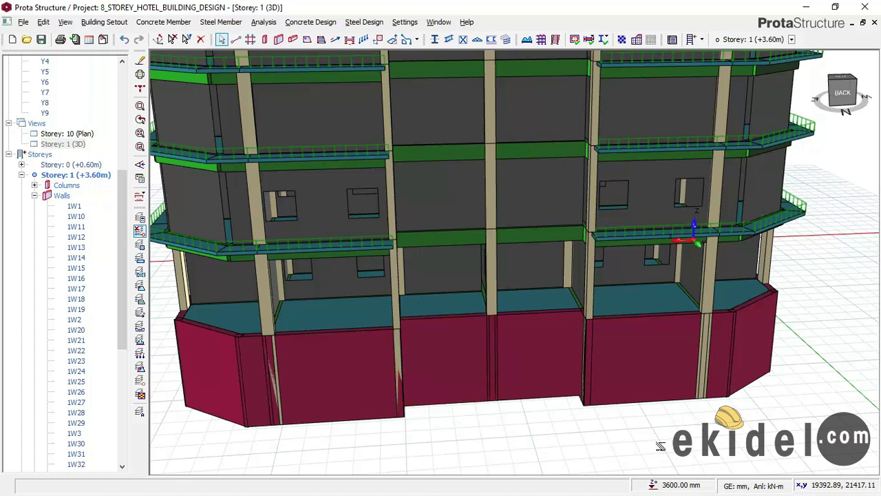
{"action": "mouse_move", "coordinate": [633, 369]}
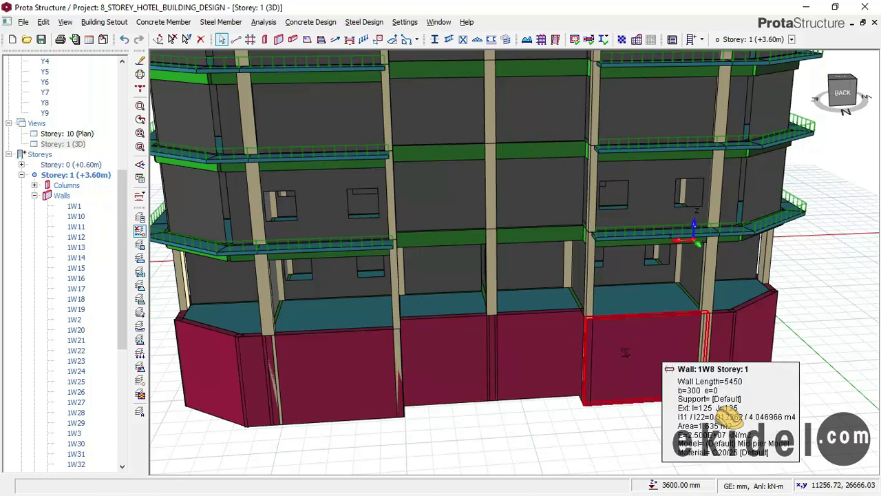
{"action": "mouse_move", "coordinate": [592, 389]}
{"action": "middle_mouse_down"}
{"action": "mouse_move", "coordinate": [605, 391]}
{"action": "mouse_move", "coordinate": [566, 389]}
{"action": "middle_mouse_up"}
{"action": "mouse_move", "coordinate": [629, 392]}
{"action": "middle_mouse_down"}
{"action": "mouse_move", "coordinate": [503, 354]}
{"action": "mouse_move", "coordinate": [589, 379]}
{"action": "mouse_move", "coordinate": [451, 374]}
{"action": "mouse_move", "coordinate": [460, 373]}
{"action": "middle_mouse_up"}
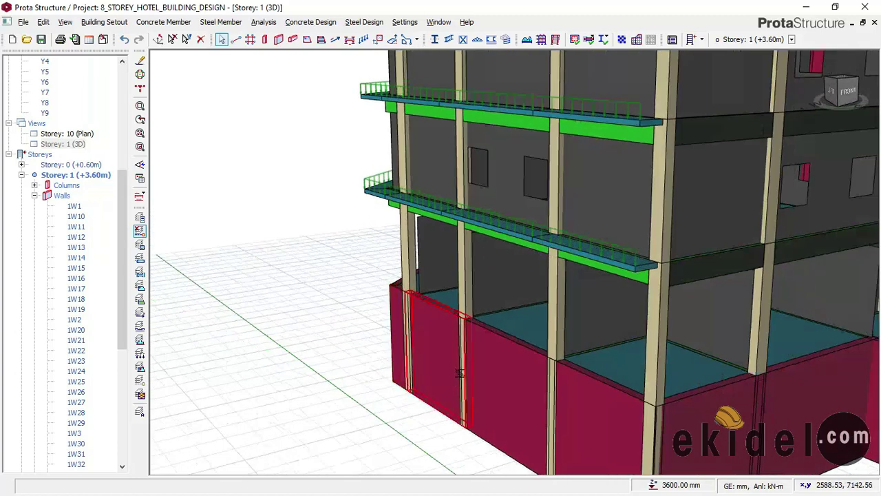
{"action": "scroll", "coordinate": [393, 333], "scroll_direction": "down", "scroll_amount": 3}
{"action": "scroll", "coordinate": [406, 337], "scroll_direction": "down", "scroll_amount": 1}
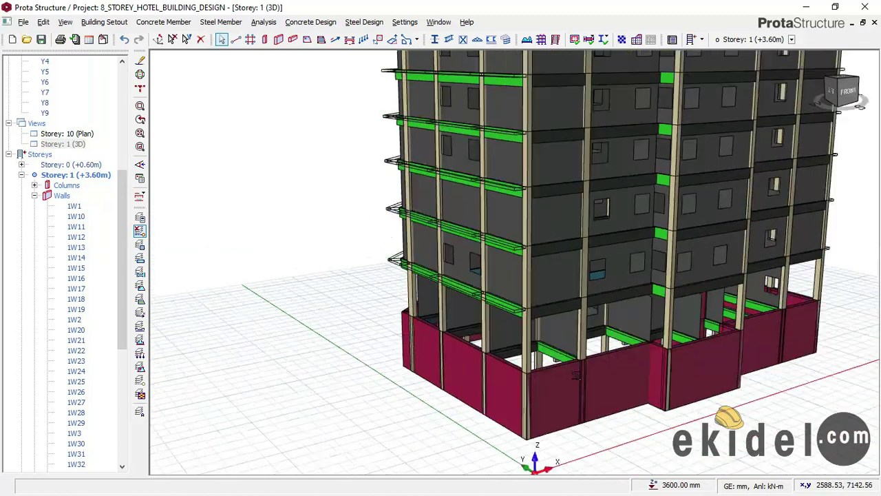
{"action": "middle_click_drag", "start_coordinate": [777, 349], "coordinate": [526, 392]}
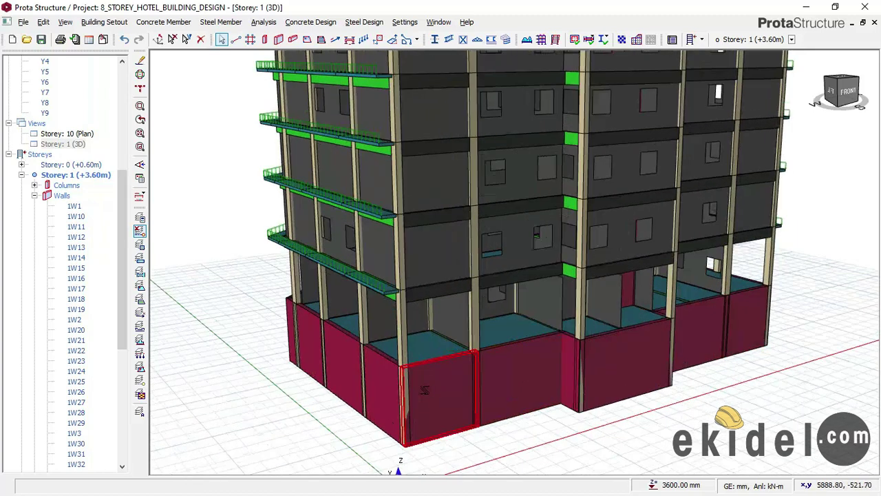
{"action": "mouse_move", "coordinate": [380, 340]}
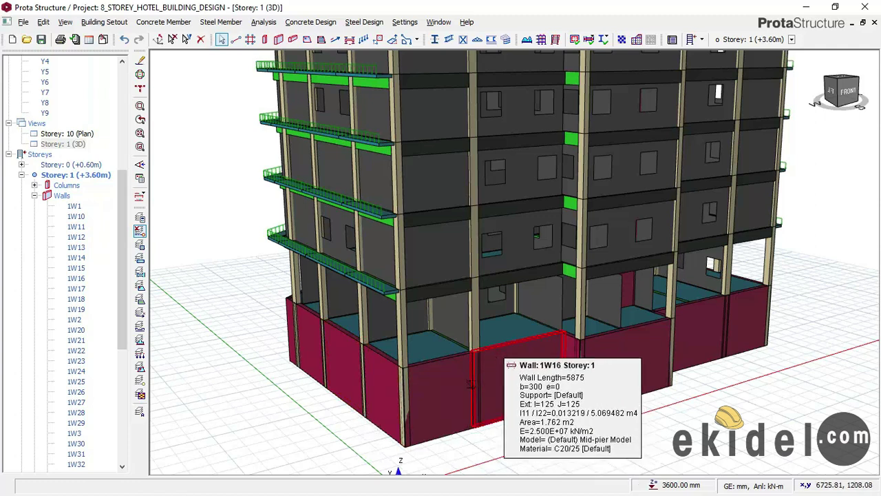
{"action": "scroll", "coordinate": [415, 399], "scroll_direction": "up", "scroll_amount": 1}
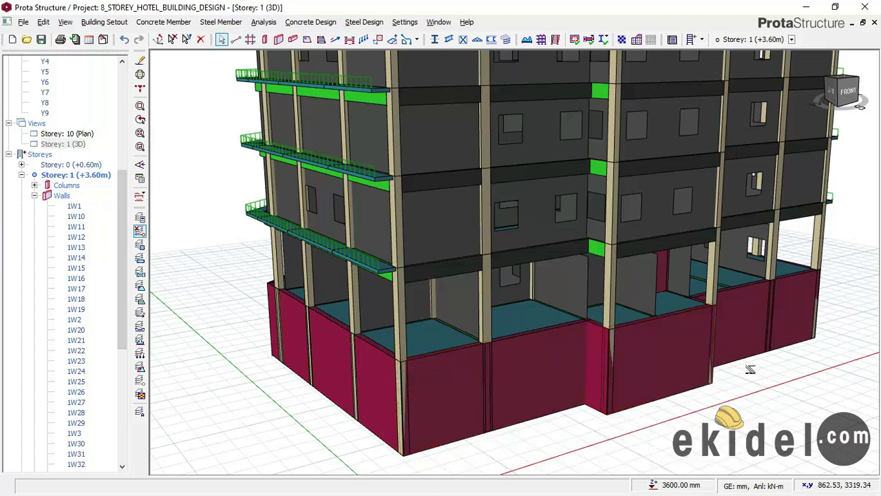
{"action": "middle_click_drag", "start_coordinate": [675, 380], "coordinate": [577, 377]}
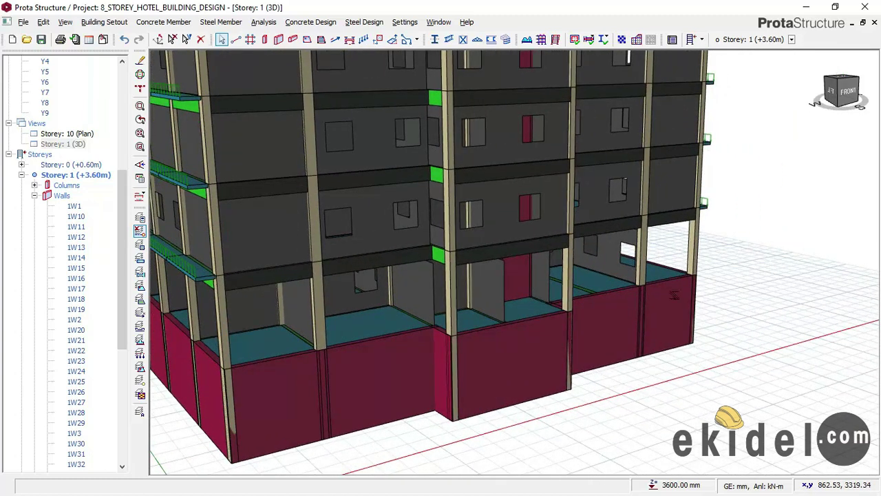
{"action": "middle_click_drag", "start_coordinate": [709, 321], "coordinate": [551, 375]}
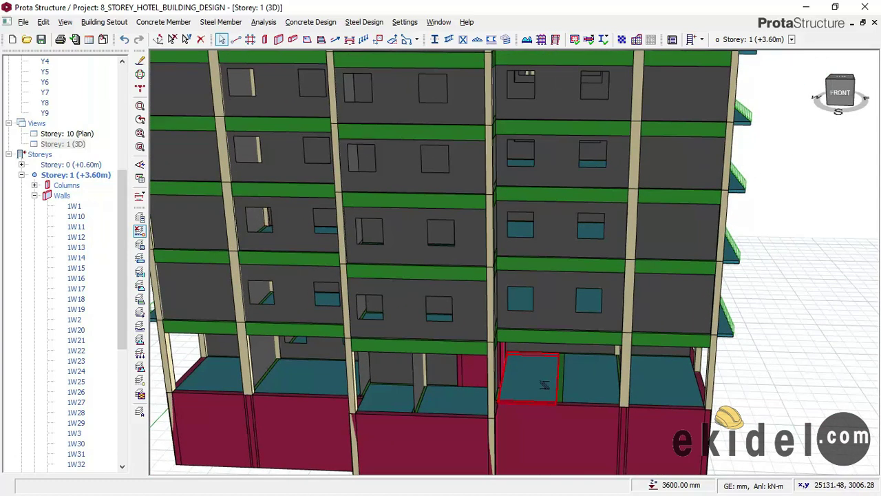
Examine the whole hotel building in 3D, from the ground-level walls up to the roof
{"action": "scroll", "coordinate": [574, 347], "scroll_direction": "down", "scroll_amount": 4}
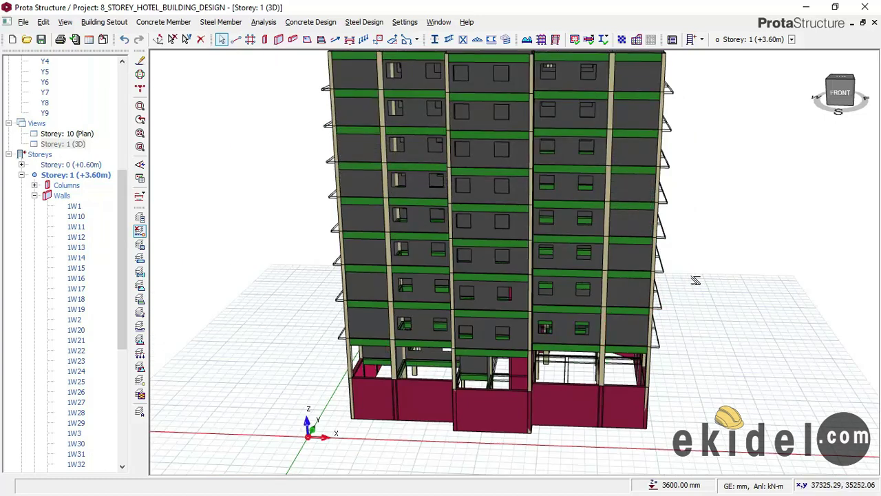
{"action": "middle_click_drag", "start_coordinate": [691, 297], "coordinate": [677, 321]}
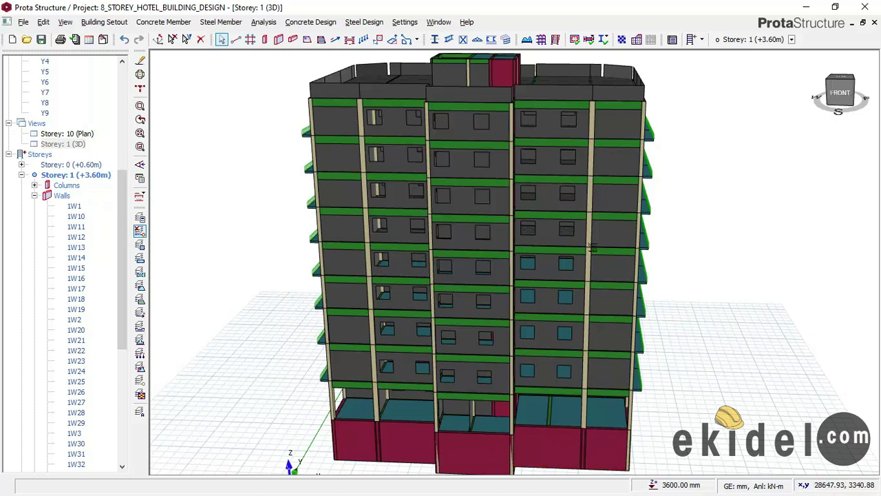
{"action": "middle_click_drag", "start_coordinate": [708, 197], "coordinate": [687, 193]}
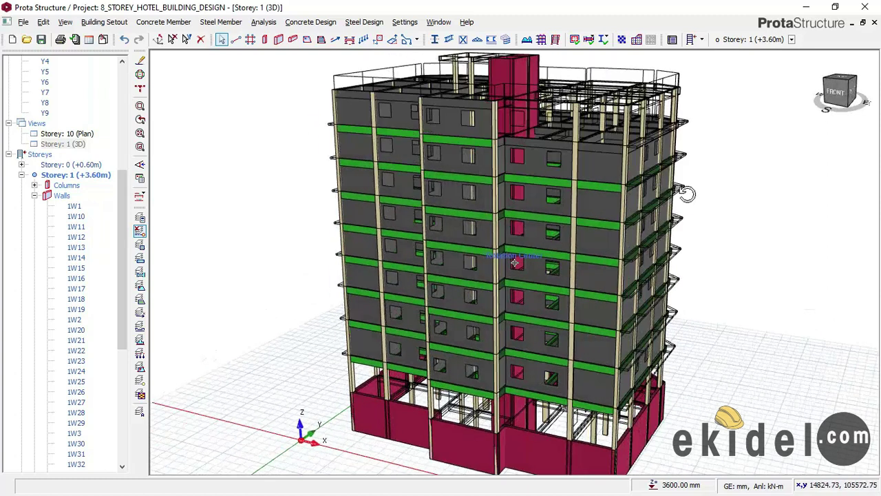
{"action": "left_click_drag", "start_coordinate": [683, 194], "coordinate": [682, 193]}
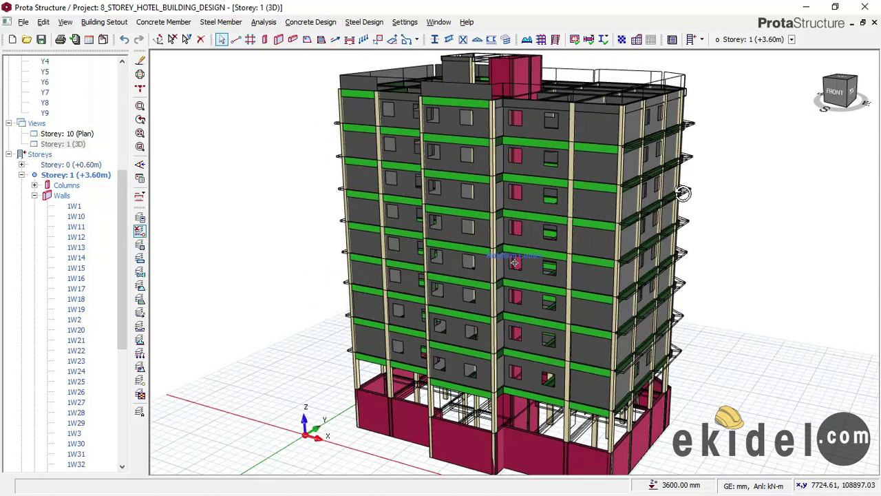
{"action": "left_click_drag", "start_coordinate": [682, 193], "coordinate": [665, 190]}
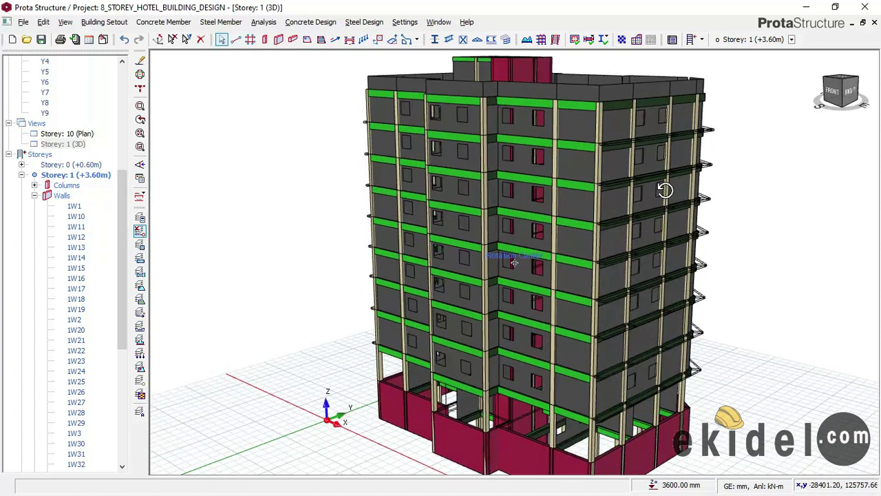
{"action": "left_click_drag", "start_coordinate": [666, 190], "coordinate": [665, 194]}
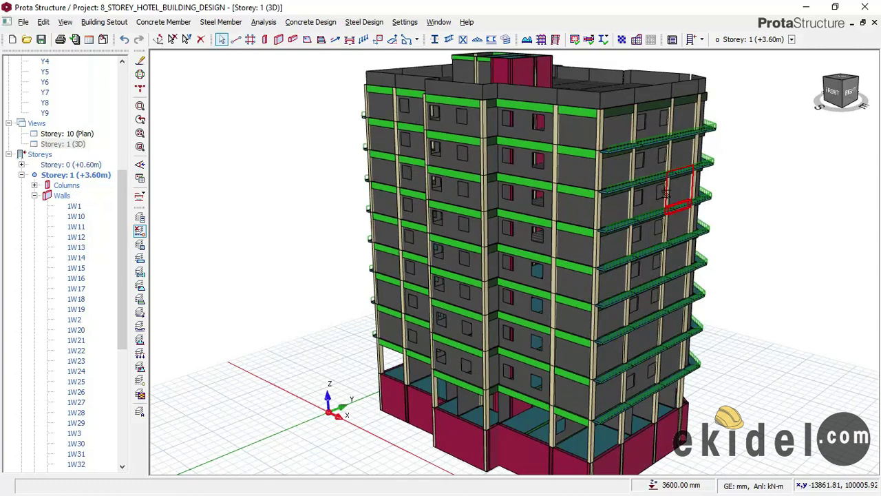
{"action": "mouse_move", "coordinate": [665, 193]}
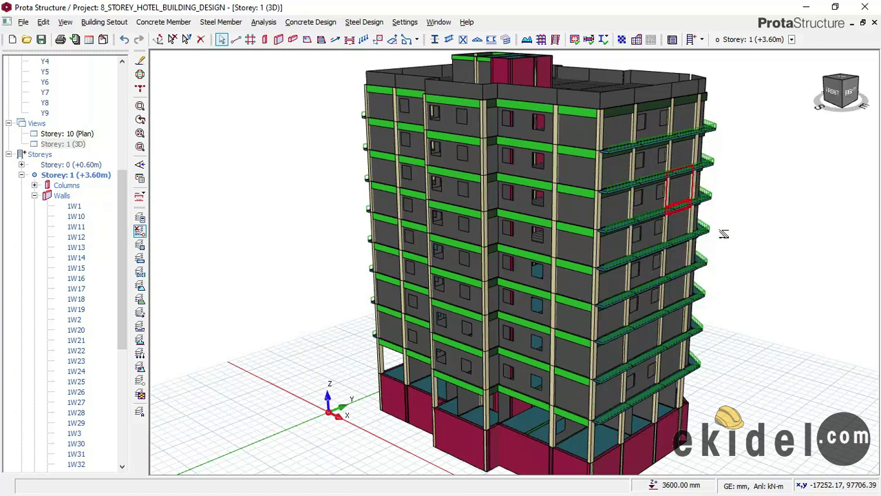
{"action": "left_click_drag", "start_coordinate": [718, 260], "coordinate": [722, 267]}
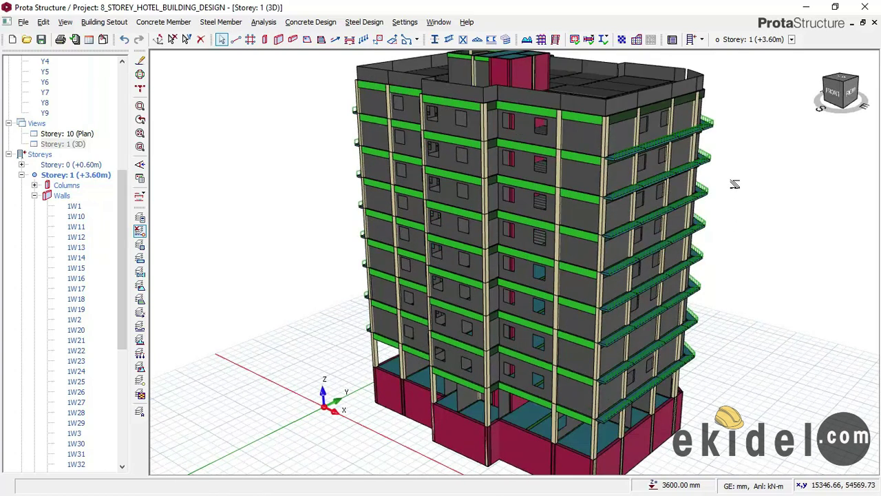
{"action": "middle_click_drag", "start_coordinate": [723, 185], "coordinate": [696, 186]}
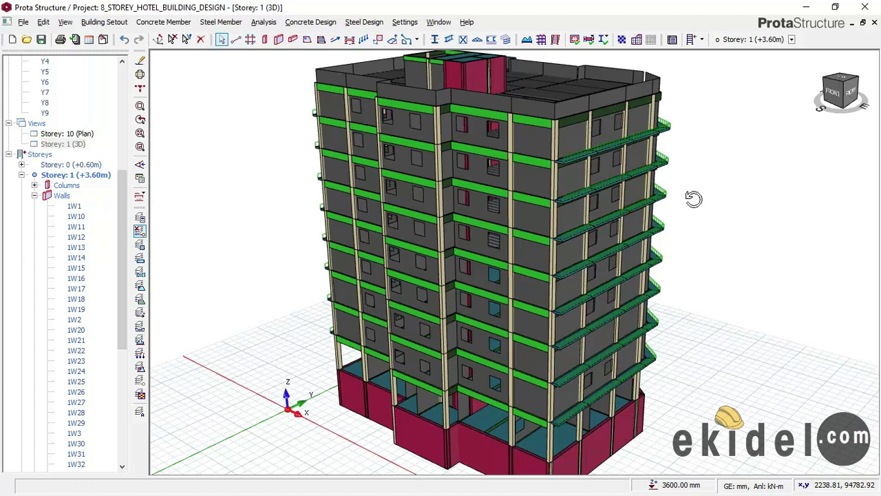
{"action": "middle_click_drag", "start_coordinate": [689, 202], "coordinate": [689, 203]}
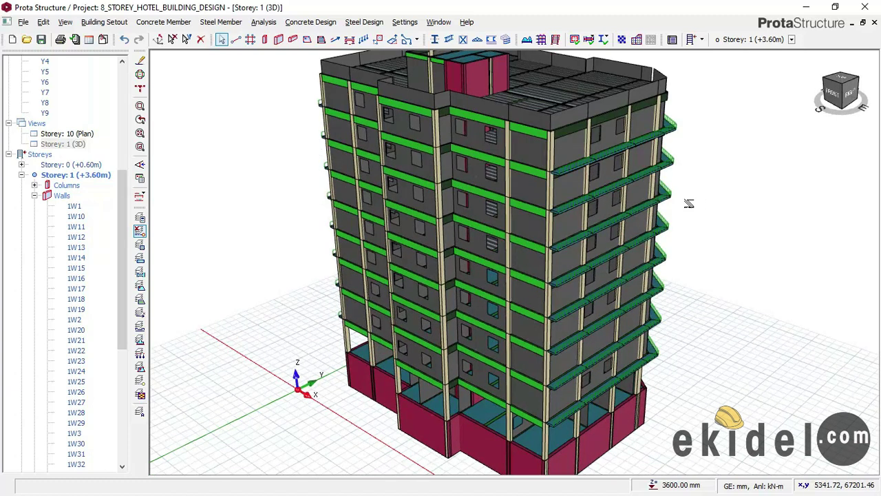